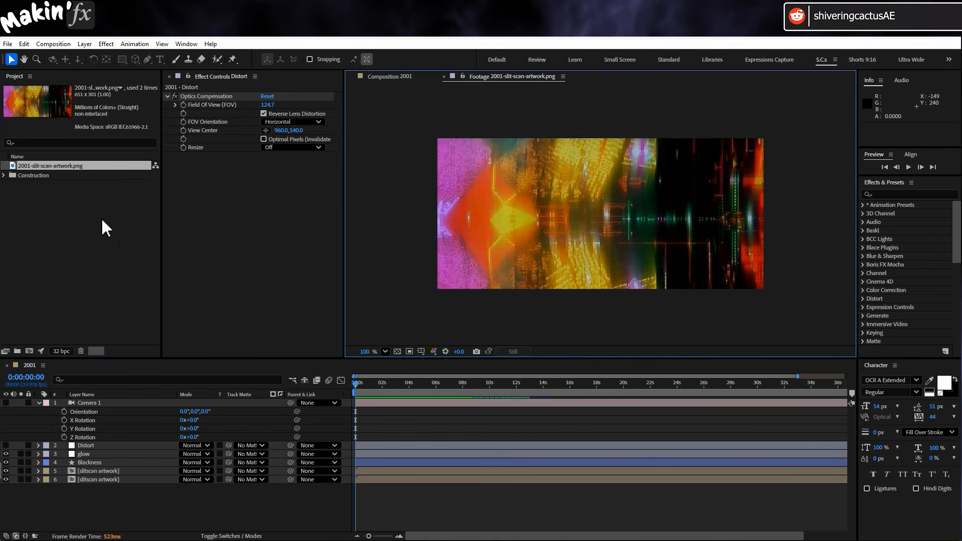
Create a new composition from the 2001-slit-scan-artwork.png footage.
{"action": "left_click_drag", "start_coordinate": [62, 170], "coordinate": [29, 351]}
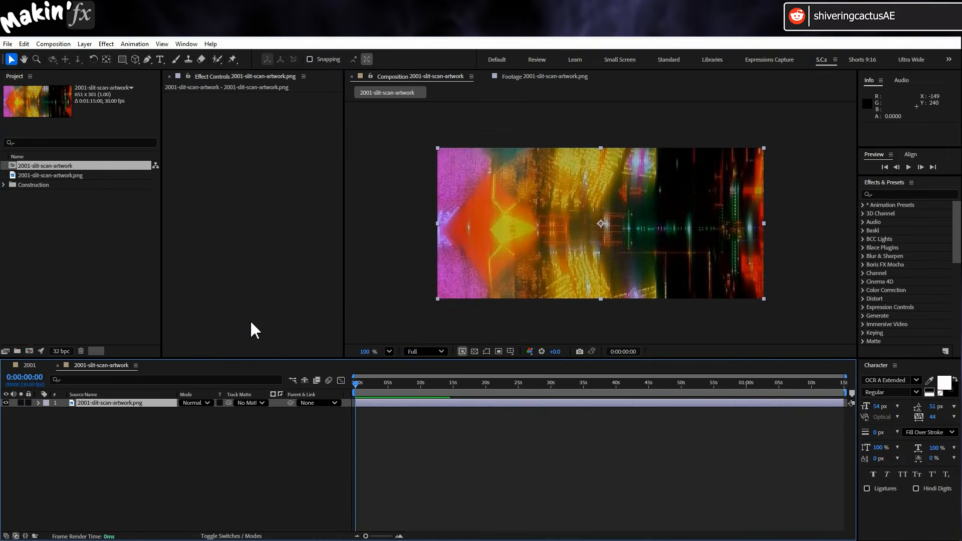
{"action": "scroll", "coordinate": [479, 288], "scroll_direction": "up", "scroll_amount": 1}
{"action": "left_click", "coordinate": [389, 351]}
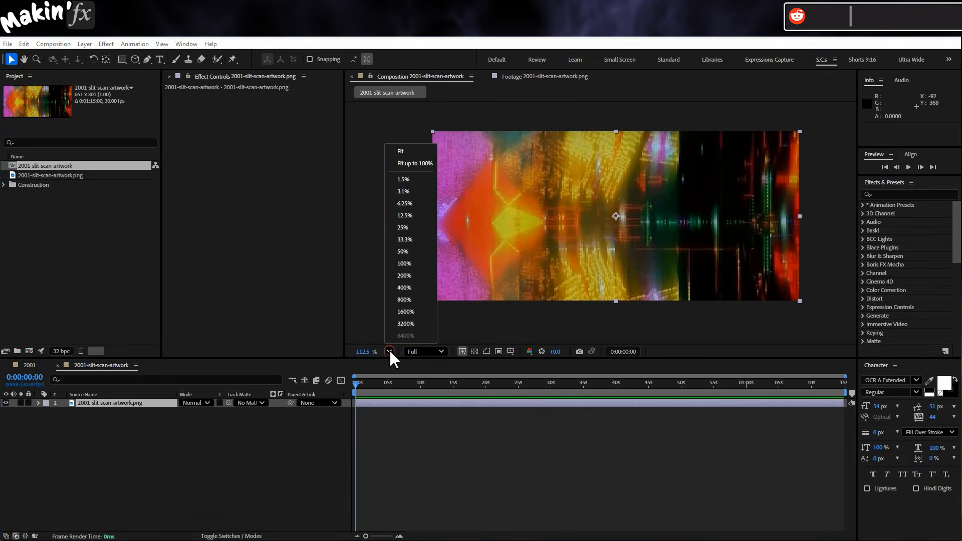
{"action": "left_click", "coordinate": [424, 164]}
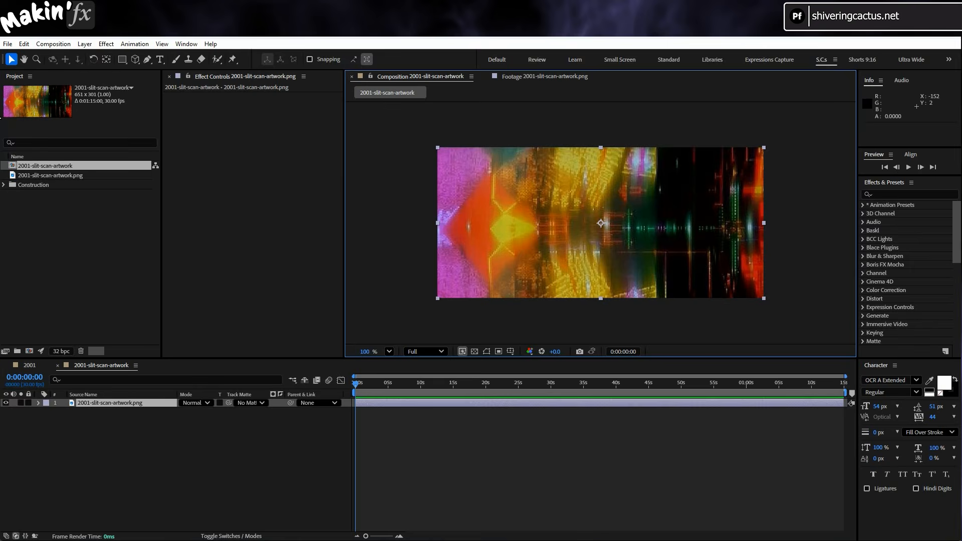
Add an adjustment layer above the artwork layer in the 2001-slit-scan-artwork composition.
{"action": "left_click", "coordinate": [95, 44]}
{"action": "mouse_move", "coordinate": [111, 56]}
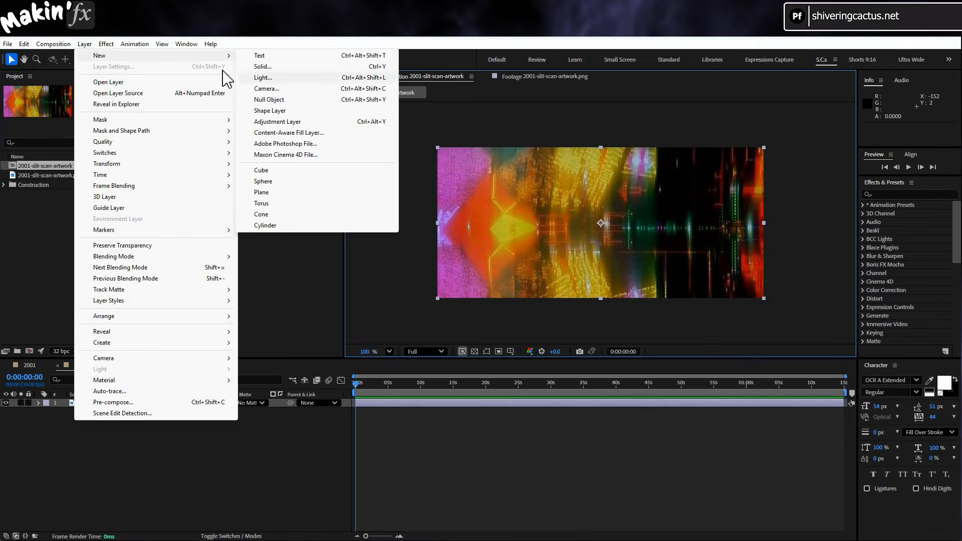
{"action": "left_click", "coordinate": [297, 121]}
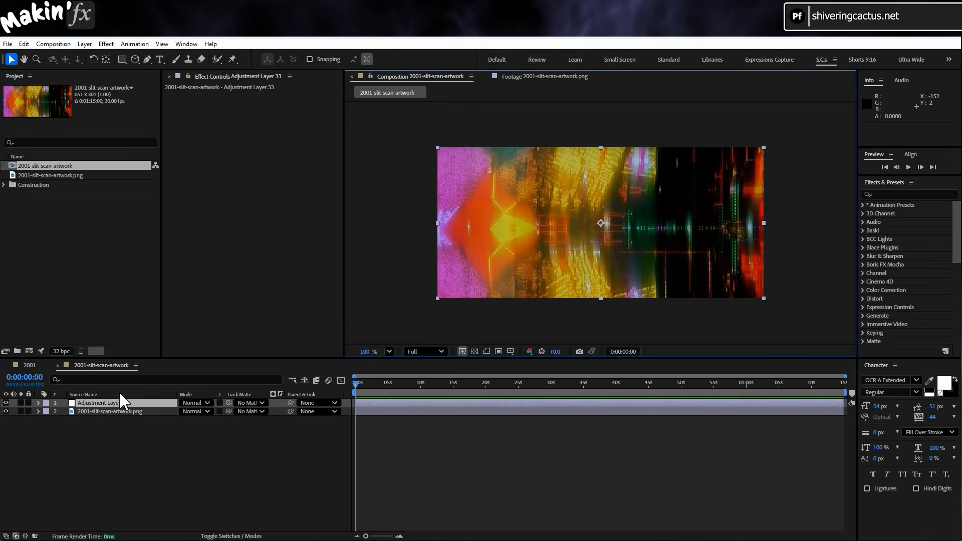
{"action": "left_click", "coordinate": [149, 381]}
Apply a Slider Control effect to the adjustment layer and rename it Speed.
{"action": "left_click", "coordinate": [106, 44]}
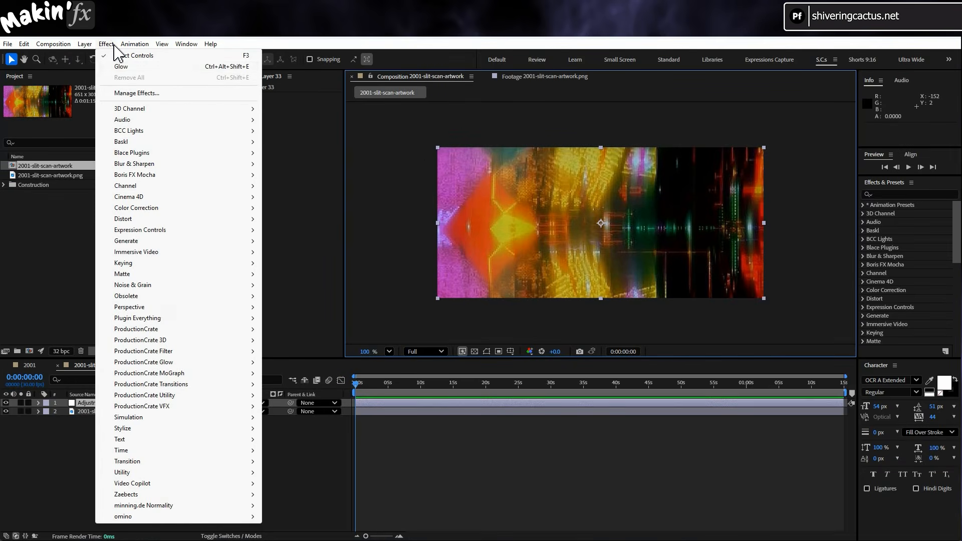
{"action": "mouse_move", "coordinate": [179, 235]}
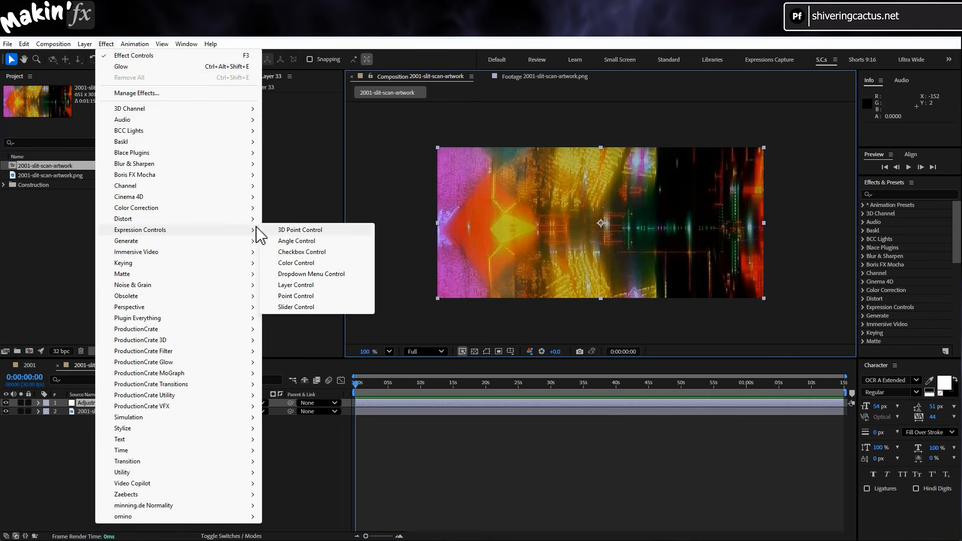
{"action": "left_click", "coordinate": [324, 308]}
{"action": "key", "text": "Return"}
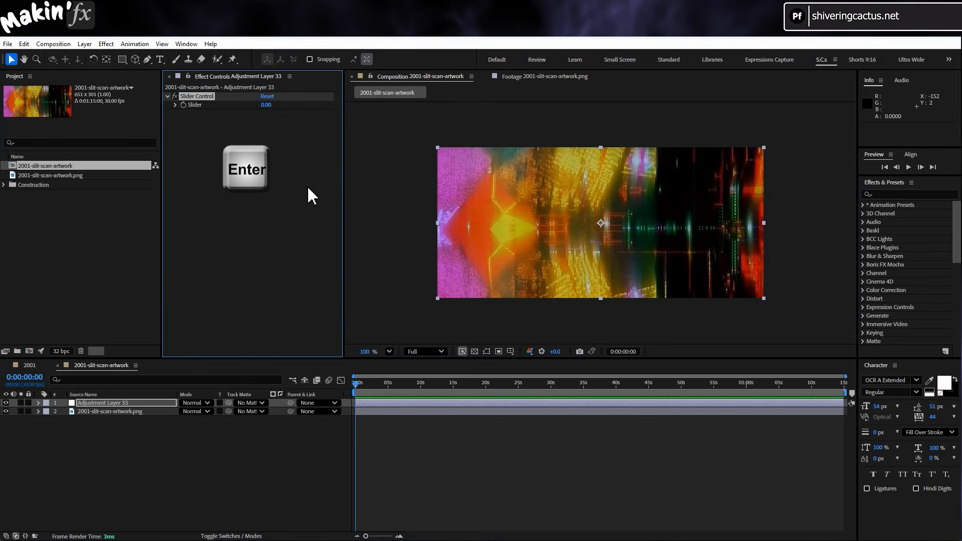
{"action": "key", "text": "Return"}
{"action": "type", "text": "Speed"}
{"action": "key", "text": "Return"}
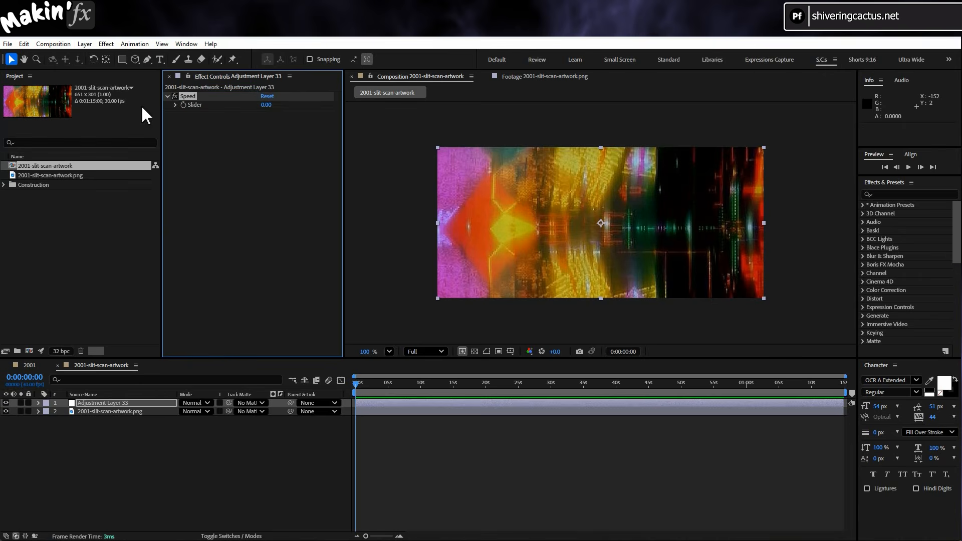
Duplicate the Speed slider control and rename the copy Nudge.
{"action": "left_click", "coordinate": [24, 43]}
{"action": "left_click", "coordinate": [99, 208]}
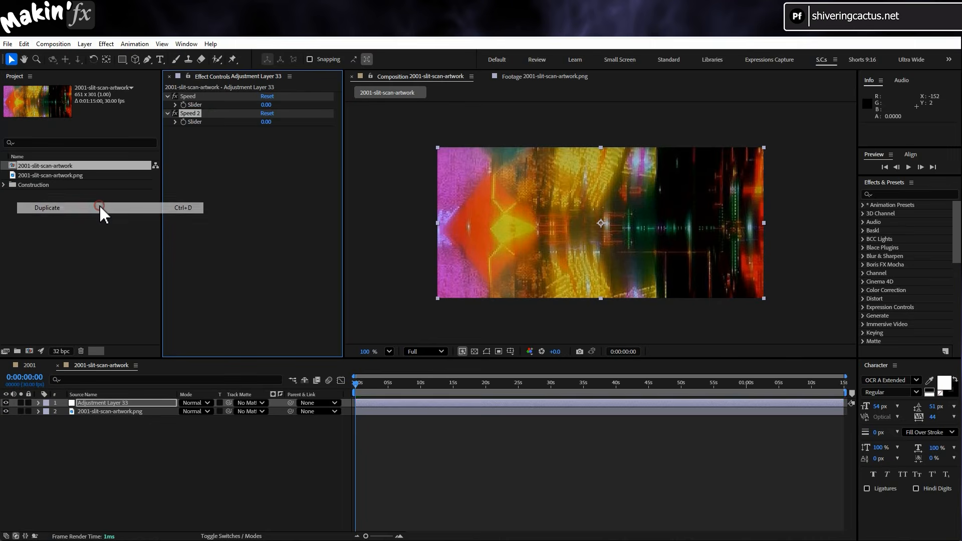
{"action": "key", "text": "Return"}
{"action": "type", "text": "Nud"}
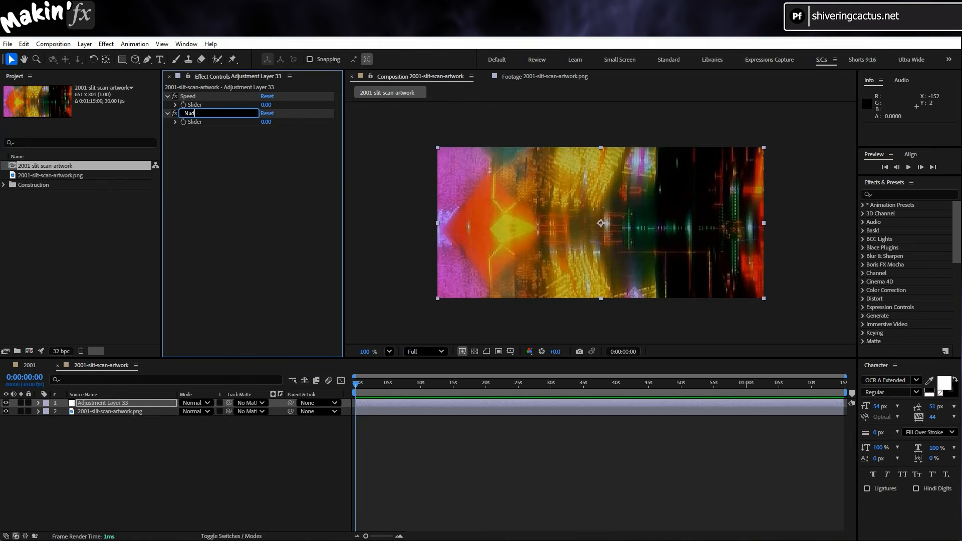
{"action": "type", "text": "ge"}
{"action": "key", "text": "Return"}
Set the Speed slider to 100.
{"action": "left_click", "coordinate": [266, 105]}
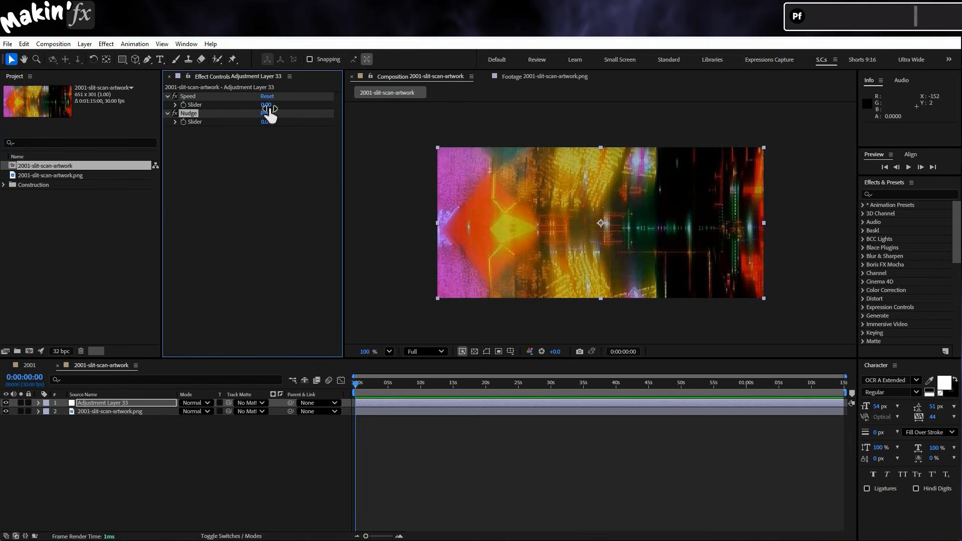
{"action": "type", "text": "100"}
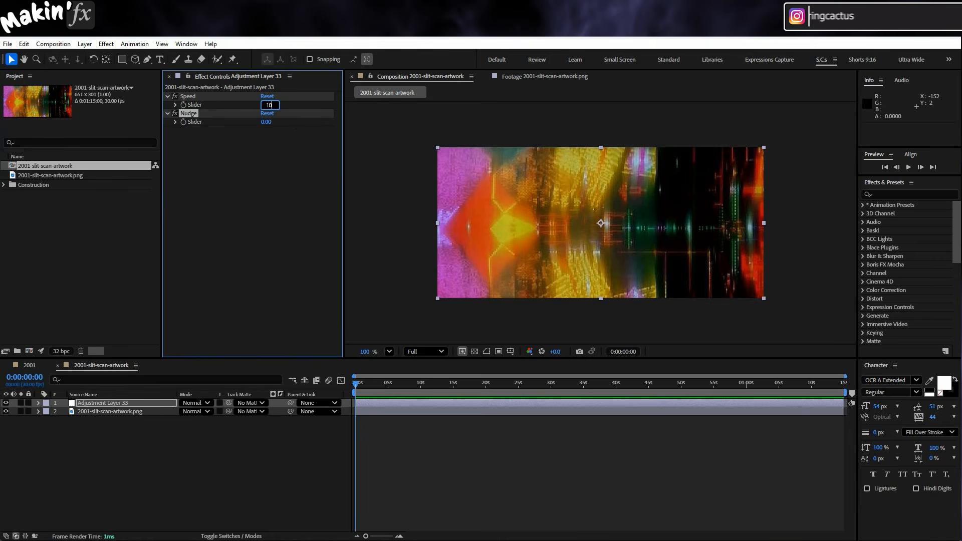
{"action": "key", "text": "Return"}
Apply the Offset distortion effect to the adjustment layer.
{"action": "left_click", "coordinate": [106, 44]}
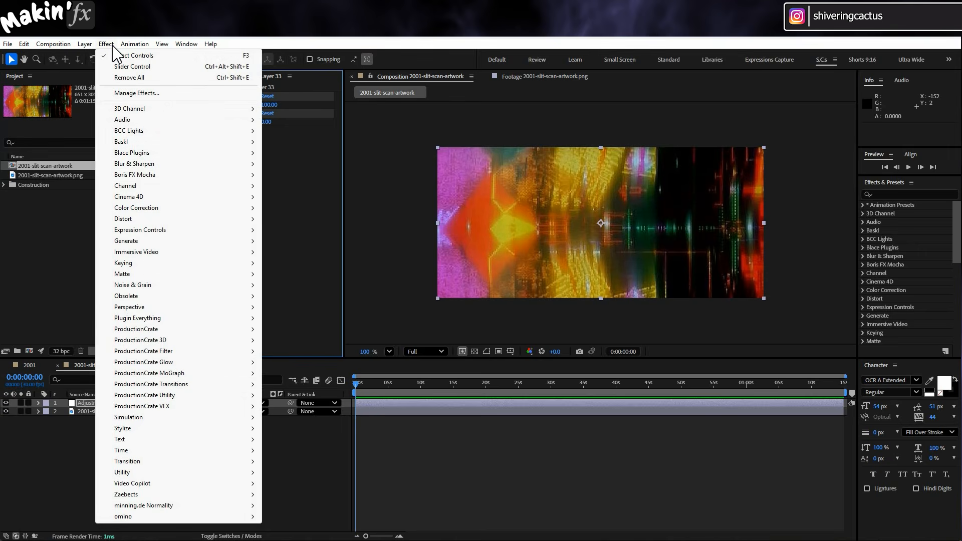
{"action": "mouse_move", "coordinate": [170, 219]}
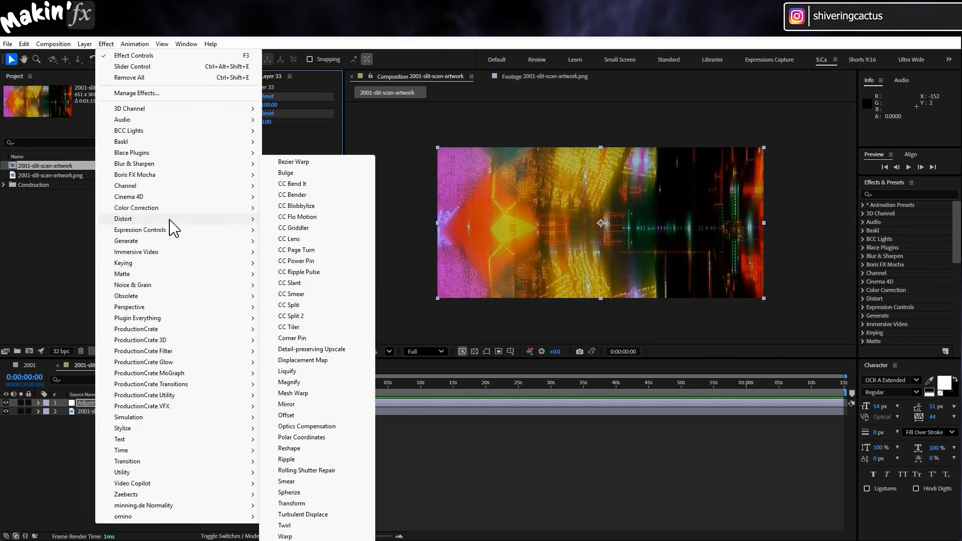
{"action": "left_click", "coordinate": [321, 415]}
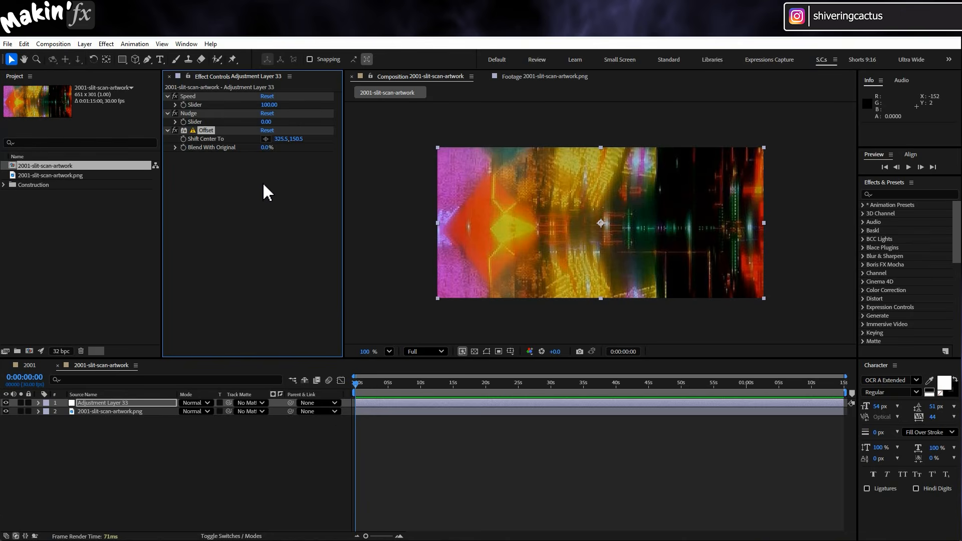
Start an expression on Offset's Shift Center To with the line X = effect("Speed")("Slider")*time+effect("Nudge")("Slider");.
{"action": "key", "text": "alt"}
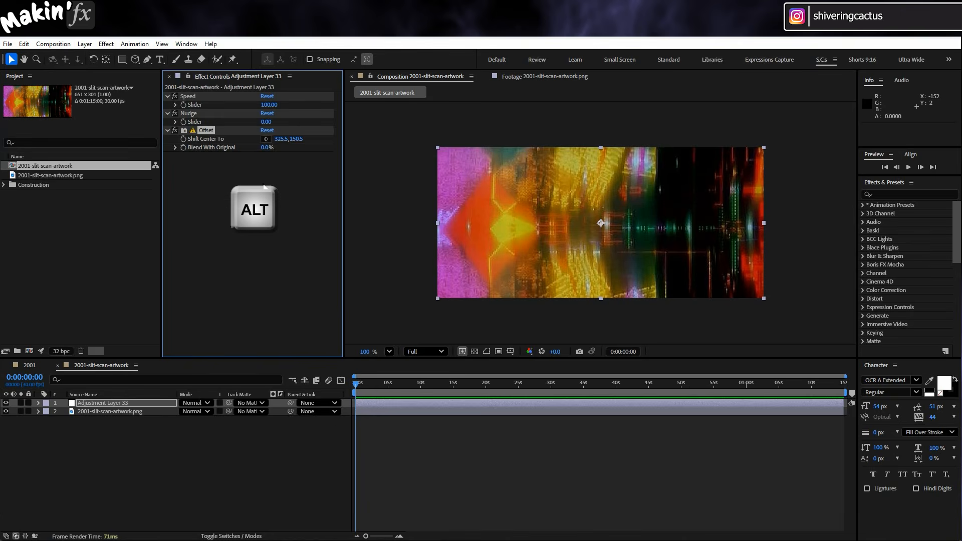
{"action": "left_click", "coordinate": [183, 138], "text": "alt"}
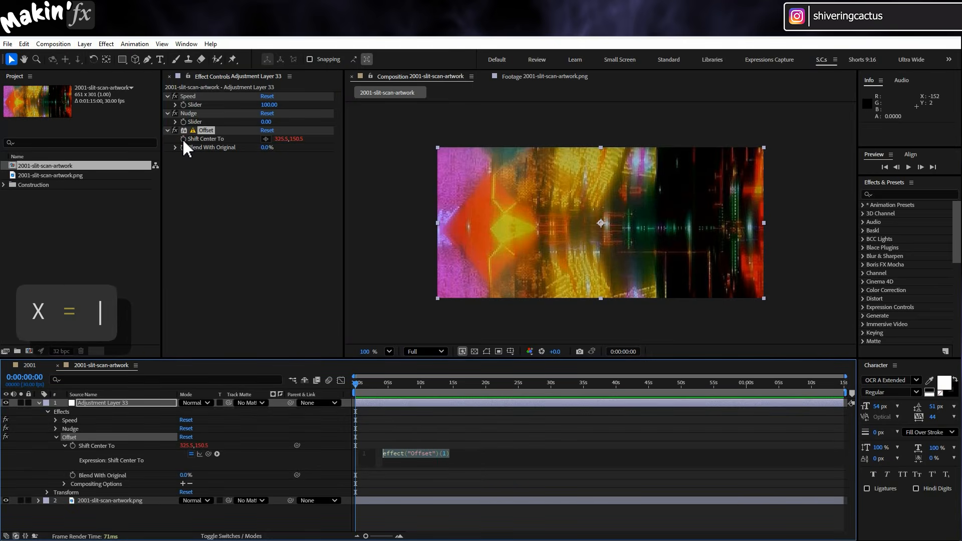
{"action": "type", "text": "x ="}
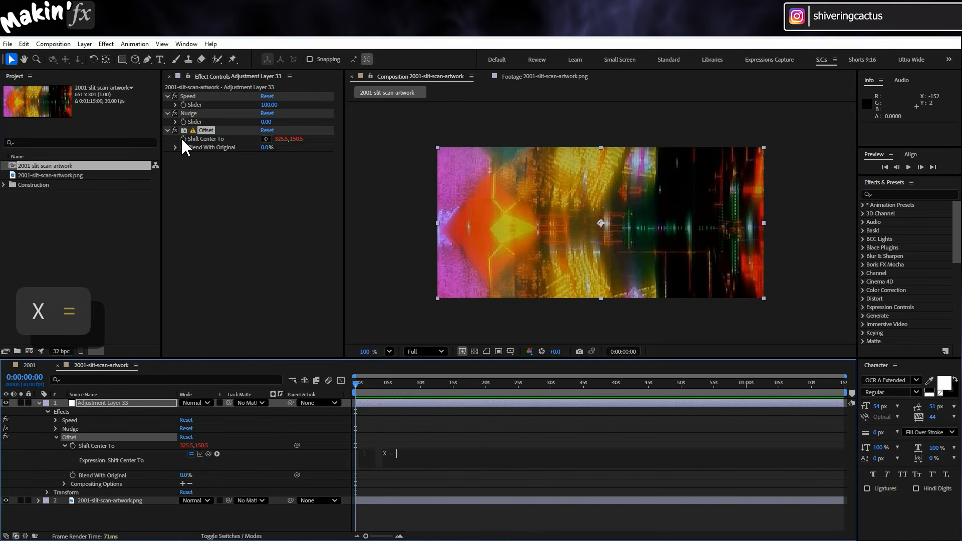
{"action": "left_click_drag", "start_coordinate": [208, 453], "coordinate": [195, 105]}
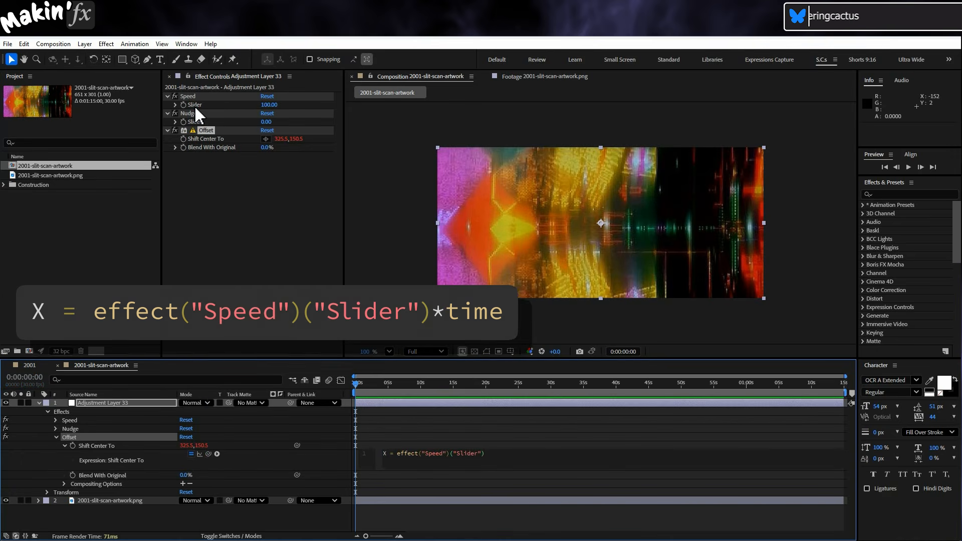
{"action": "type", "text": "*time+"}
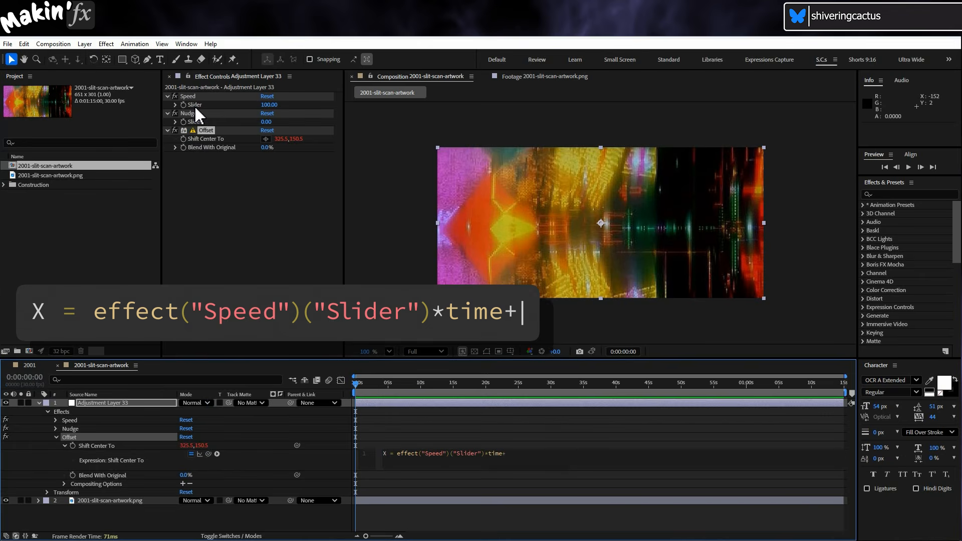
{"action": "left_click_drag", "start_coordinate": [209, 453], "coordinate": [195, 122]}
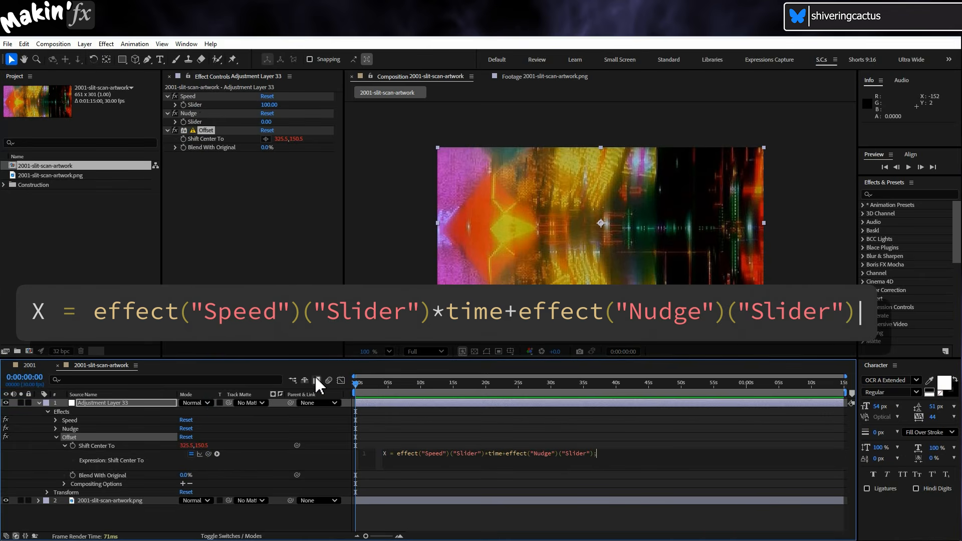
{"action": "type", "text": ";"}
Complete the Shift Center To expression with the lines Y = value[1]; and [X,Y], and apply it.
{"action": "key", "text": "Return"}
{"action": "type", "text": "Y "}
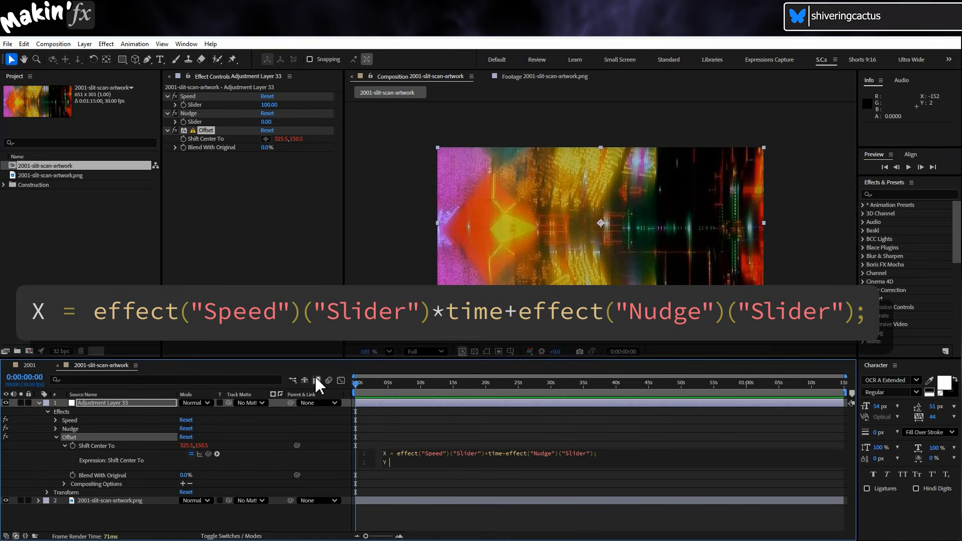
{"action": "type", "text": "= value"}
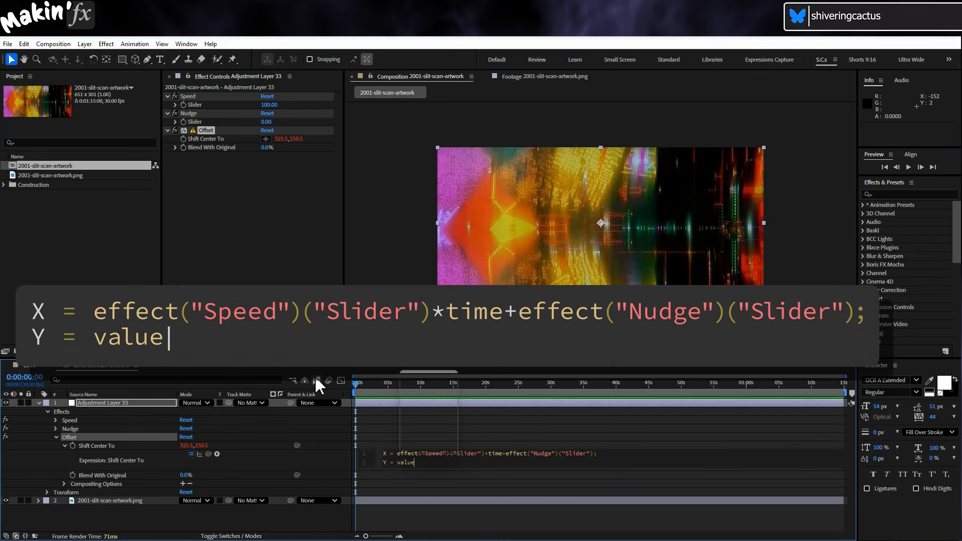
{"action": "type", "text": "[1];"}
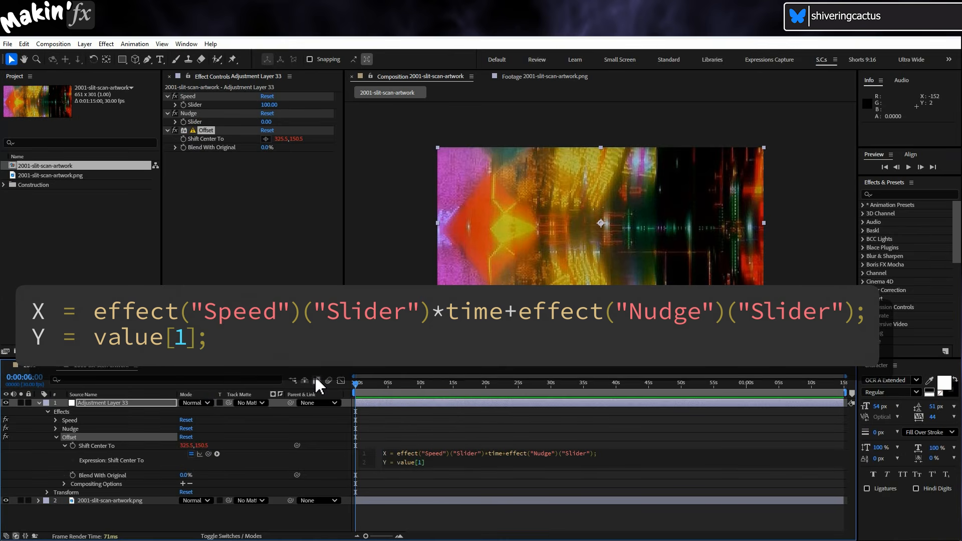
{"action": "key", "text": "Return"}
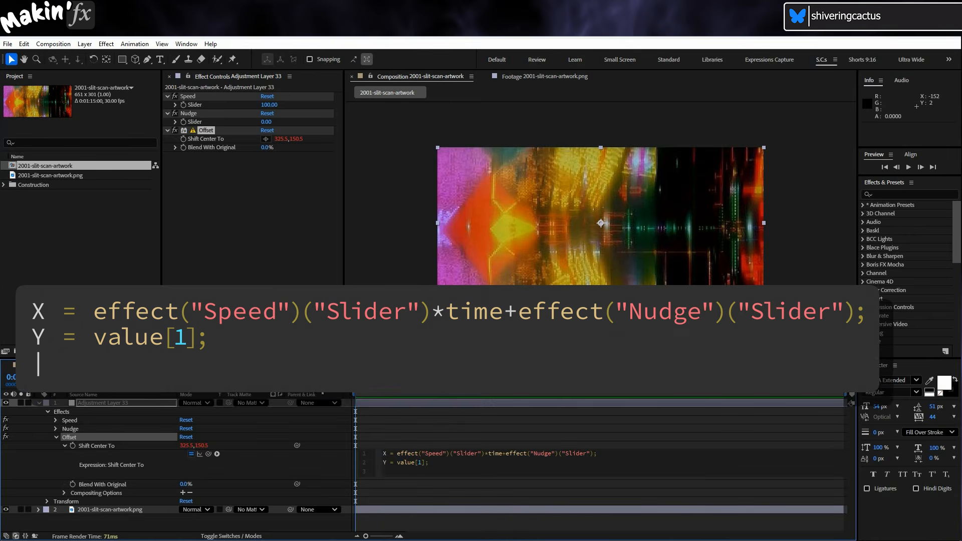
{"action": "type", "text": "[X,Y]"}
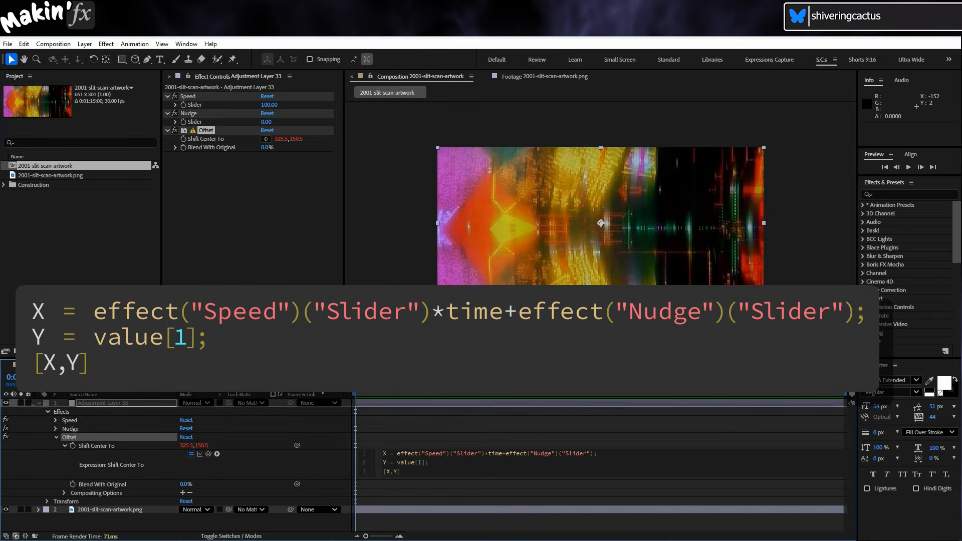
{"action": "left_click", "coordinate": [321, 473]}
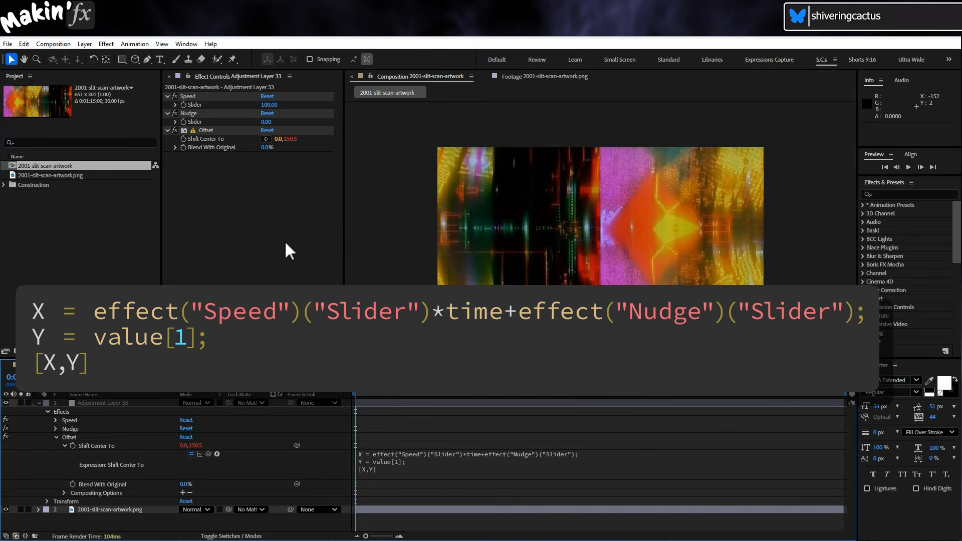
Play back the artwork composition to check the horizontal scrolling motion, and stop the preview.
{"action": "left_click_drag", "start_coordinate": [376, 395], "coordinate": [325, 396]}
{"action": "scroll", "coordinate": [528, 268], "scroll_direction": "up", "scroll_amount": 1}
{"action": "scroll", "coordinate": [588, 206], "scroll_direction": "down", "scroll_amount": 2}
{"action": "key", "text": "space"}
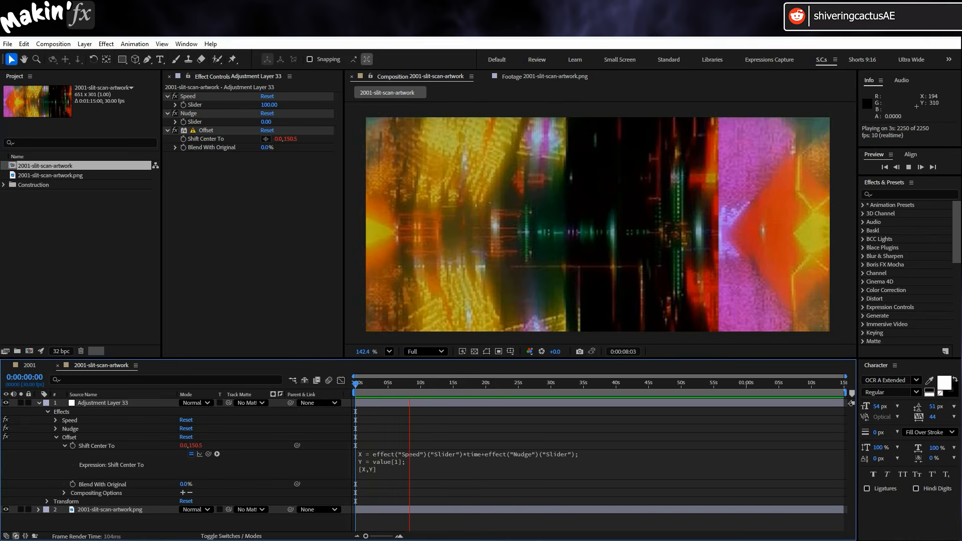
{"action": "key", "text": "space"}
Open the Artwork composition in Essential Graphics and add the Speed and Nudge sliders as editable properties.
{"action": "left_click", "coordinate": [64, 44]}
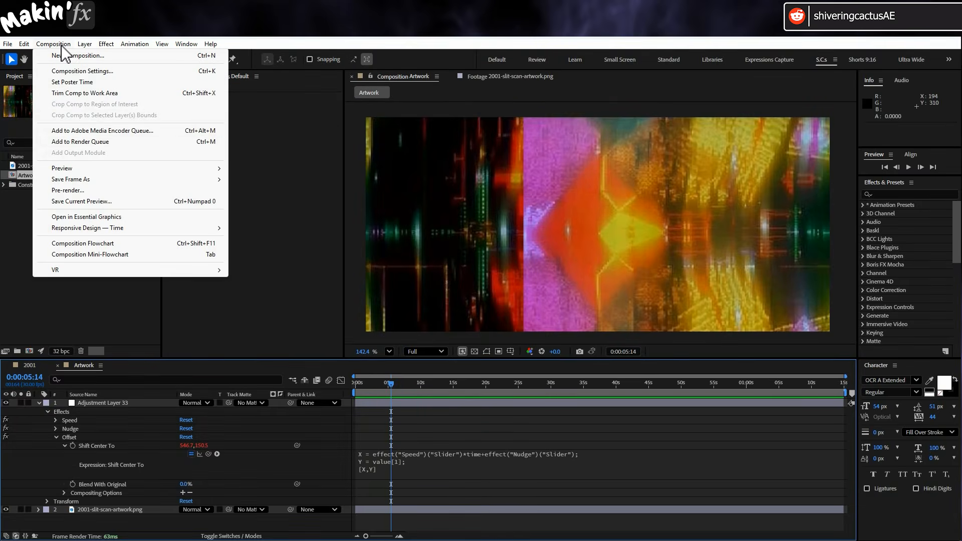
{"action": "left_click", "coordinate": [135, 220]}
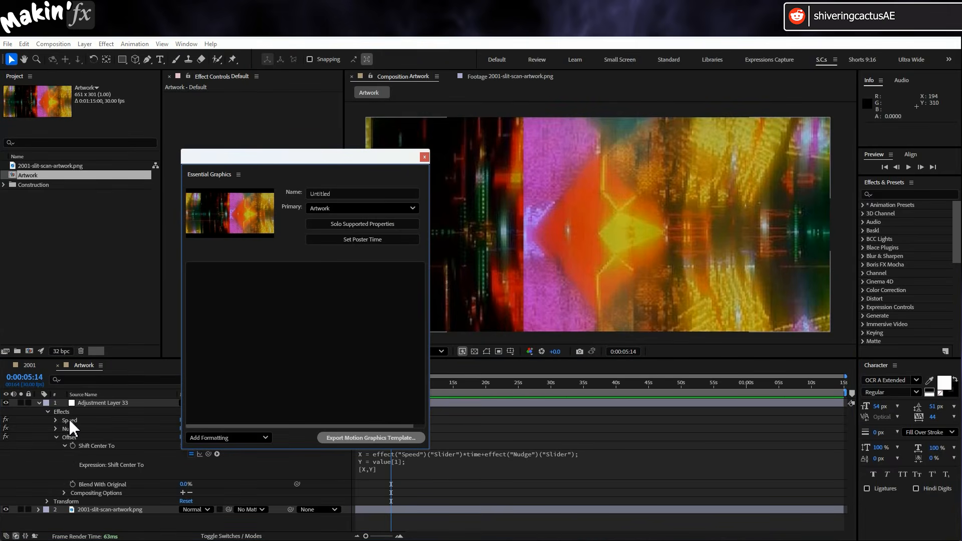
{"action": "left_click", "coordinate": [55, 420]}
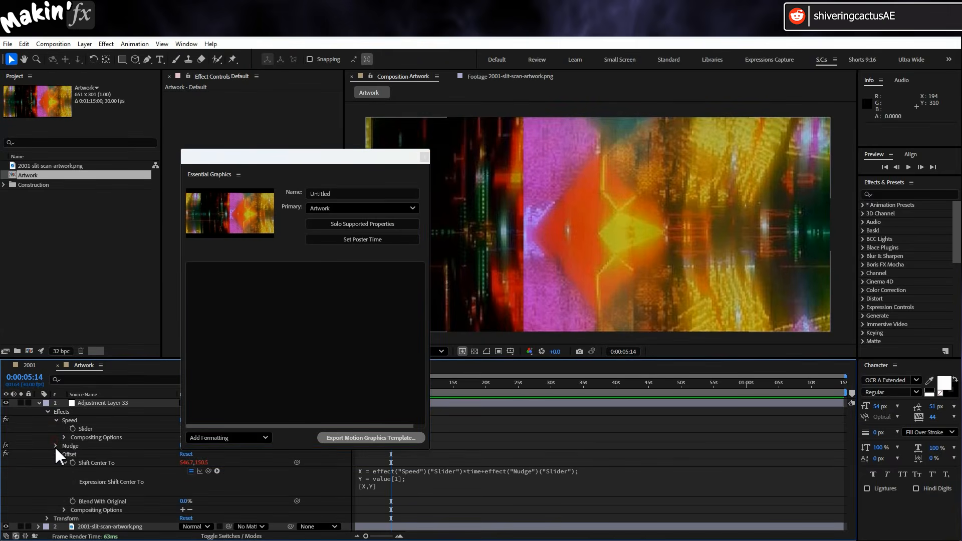
{"action": "left_click", "coordinate": [55, 446]}
{"action": "left_click_drag", "start_coordinate": [83, 433], "coordinate": [233, 324]}
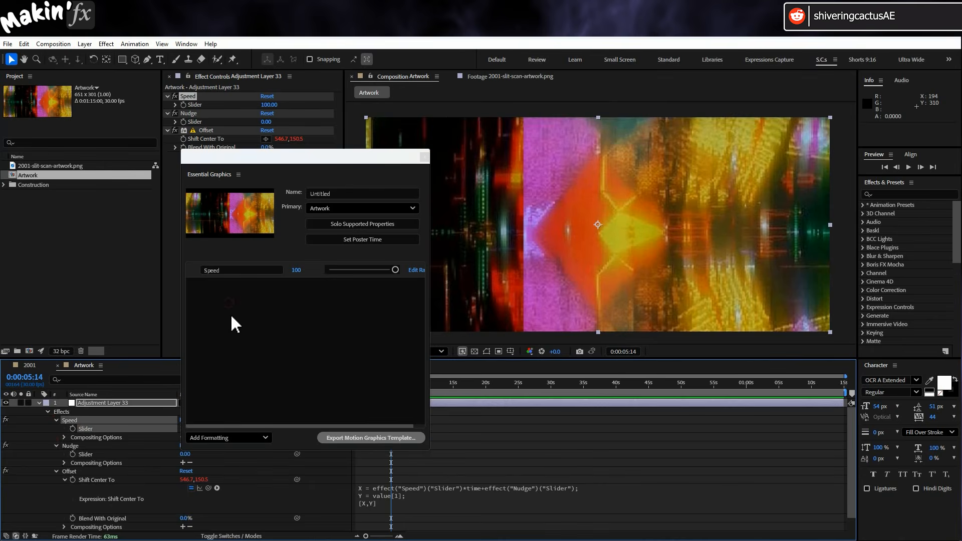
{"action": "left_click_drag", "start_coordinate": [83, 453], "coordinate": [258, 311]}
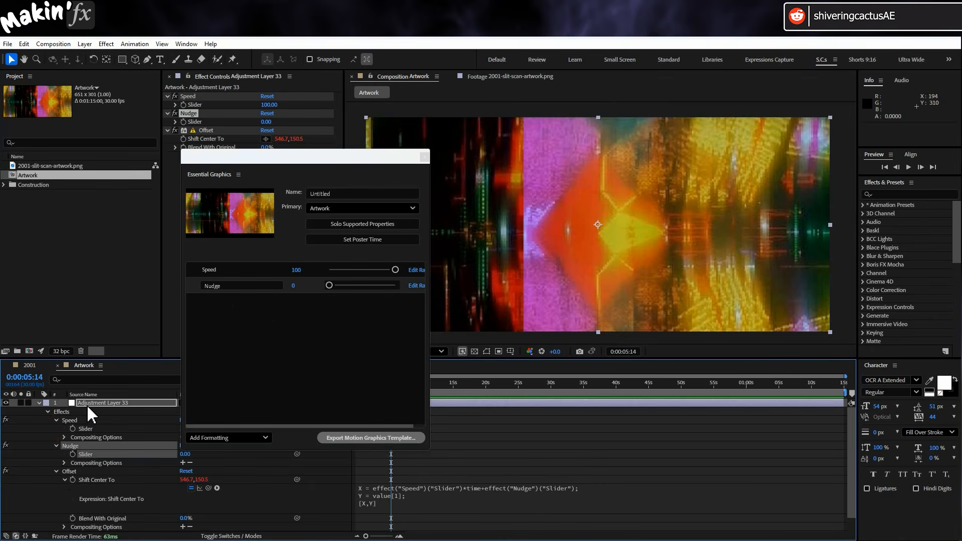
Add the 2001-slit-scan-artwork.png layer to Essential Graphics as replaceable media and name it Image.
{"action": "left_click", "coordinate": [39, 403]}
{"action": "left_click_drag", "start_coordinate": [96, 411], "coordinate": [258, 300]}
{"action": "type", "text": "Image"}
{"action": "key", "text": "Return"}
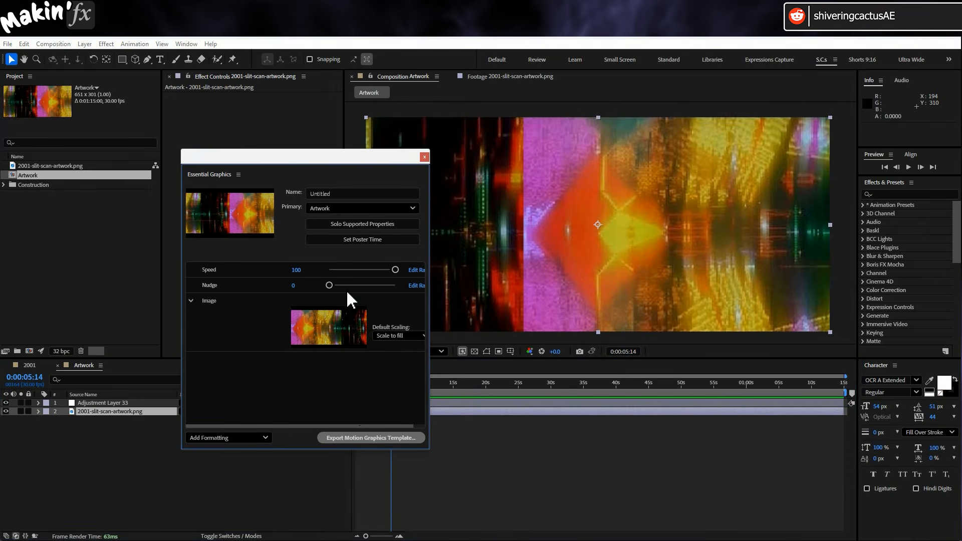
Create a new 1920 x 1080 composition named The Stargate, running at 30 fps for 30 seconds.
{"action": "left_click", "coordinate": [424, 156]}
{"action": "left_click", "coordinate": [65, 44]}
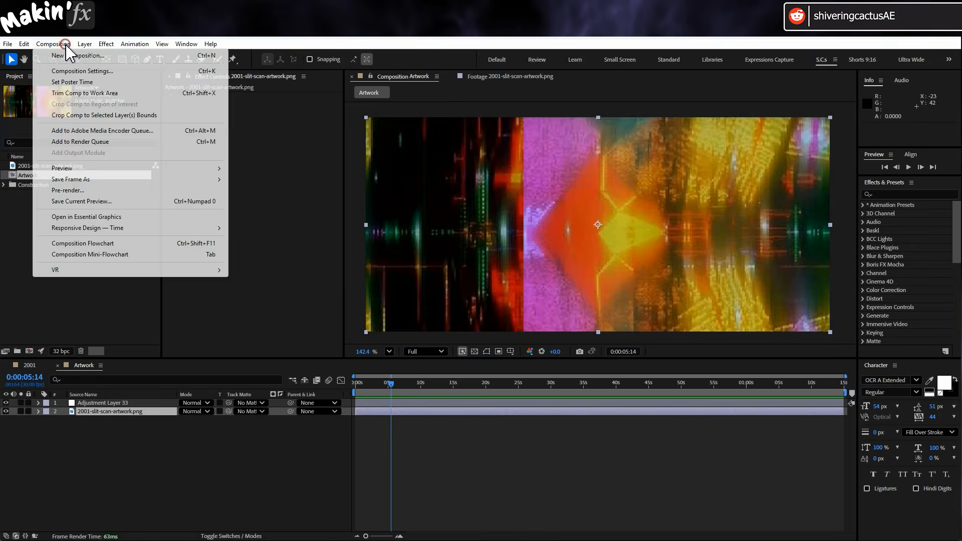
{"action": "left_click", "coordinate": [76, 56]}
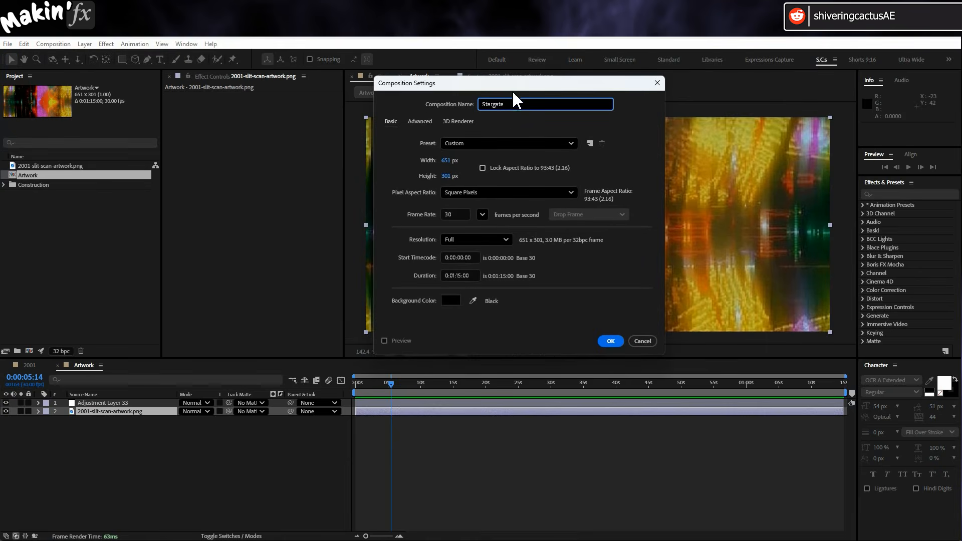
{"action": "key", "text": "Tab"}
{"action": "type", "text": "1920"}
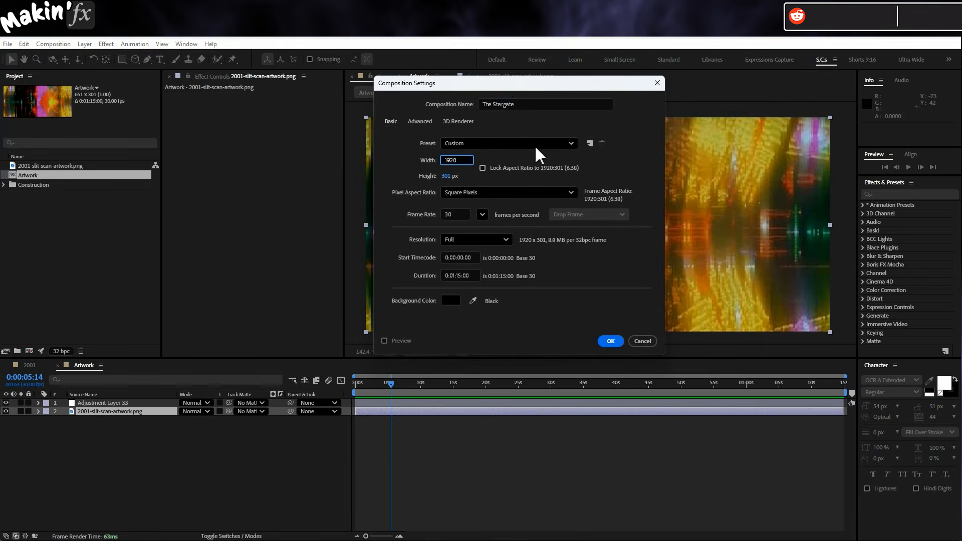
{"action": "left_click", "coordinate": [444, 177]}
{"action": "type", "text": "1080"}
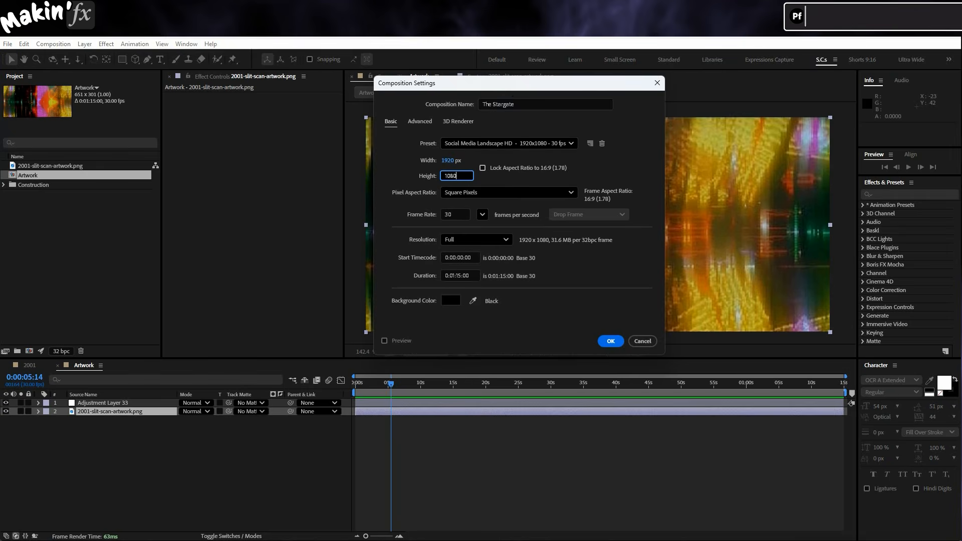
{"action": "left_click", "coordinate": [611, 341]}
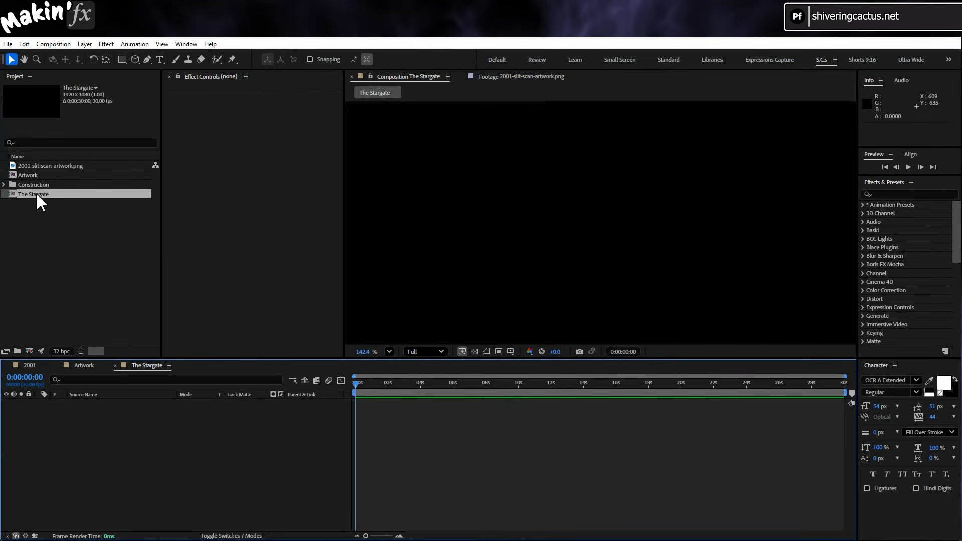
Add the Artwork composition to The Stargate timeline and make it a 3D layer.
{"action": "left_click_drag", "start_coordinate": [35, 175], "coordinate": [107, 450]}
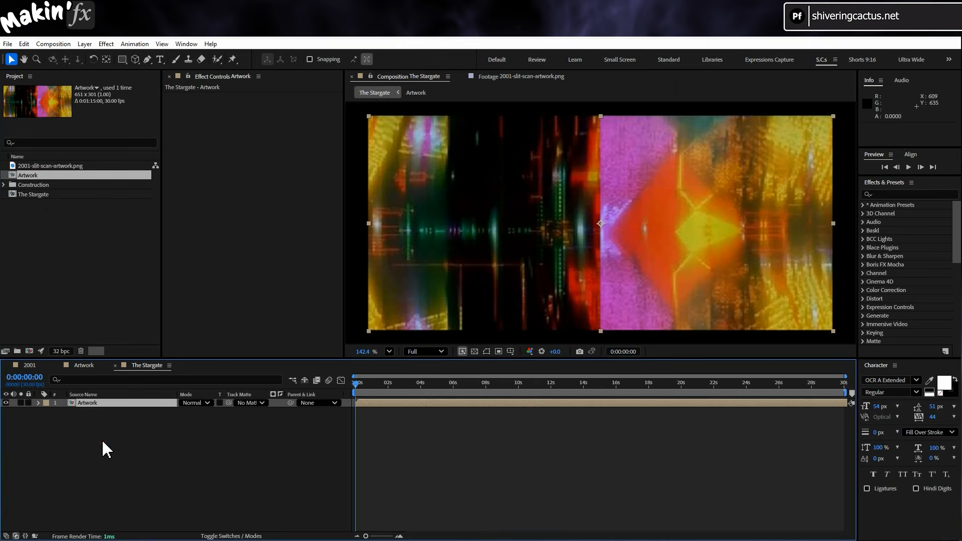
{"action": "left_click", "coordinate": [221, 537]}
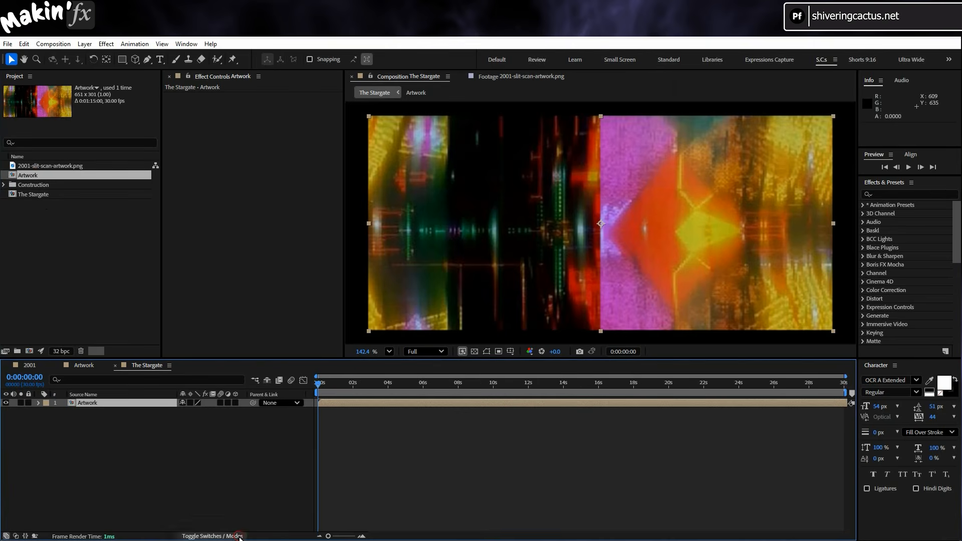
{"action": "left_click", "coordinate": [235, 402]}
Set the Artwork layer's Y Rotation to 85°.
{"action": "left_click", "coordinate": [38, 403]}
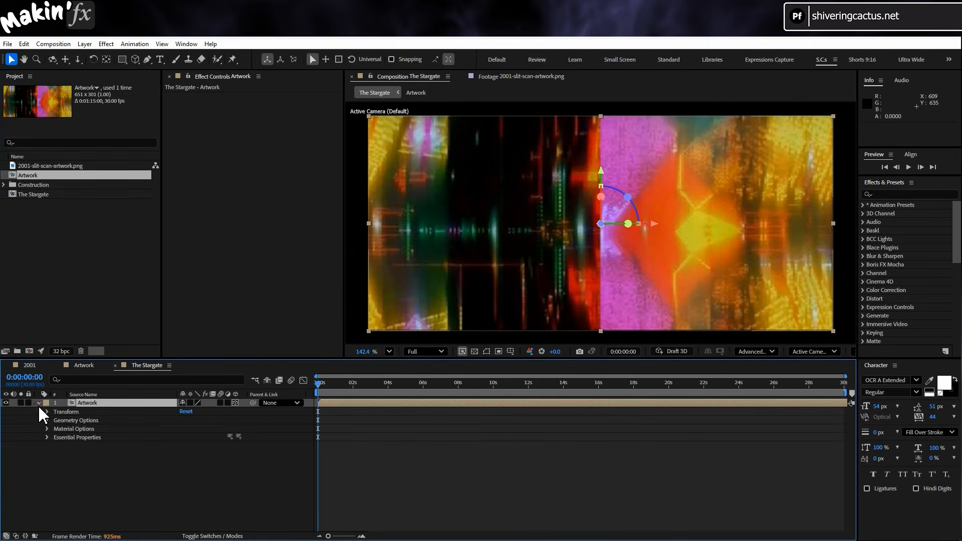
{"action": "left_click", "coordinate": [46, 412]}
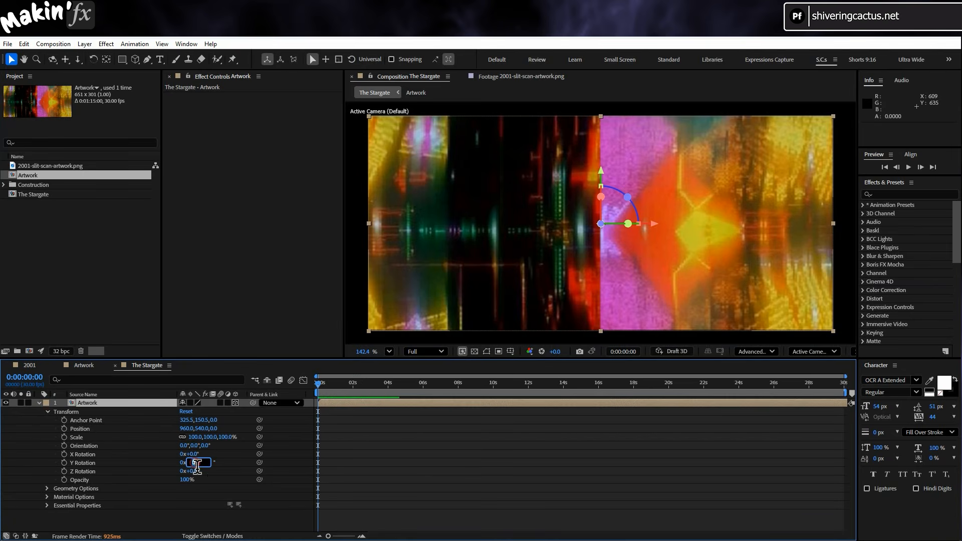
{"action": "key", "text": "Return"}
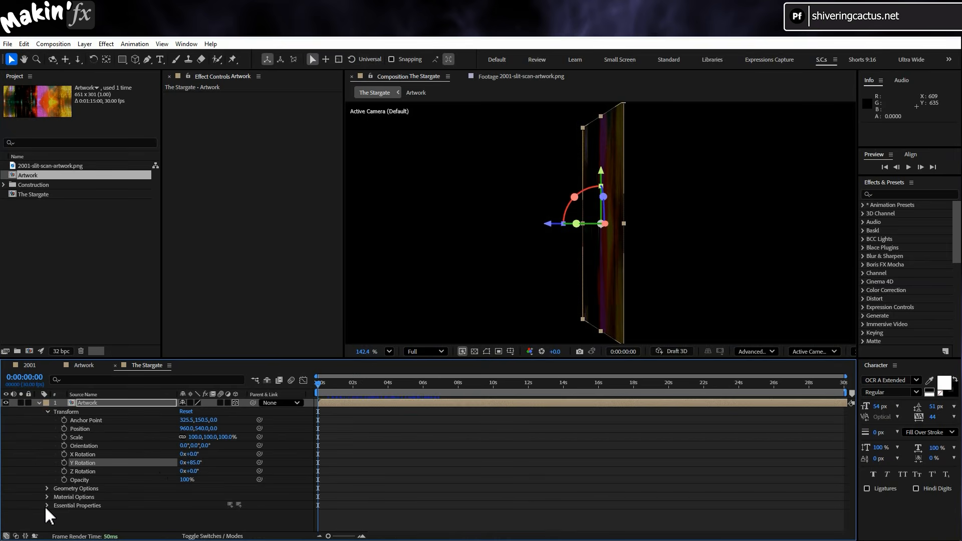
Turn off Accepts Lights, Accepts Shadows and Casts Shadows in the Artwork layer's Material Options.
{"action": "scroll", "coordinate": [71, 502], "scroll_direction": "down", "scroll_amount": 2}
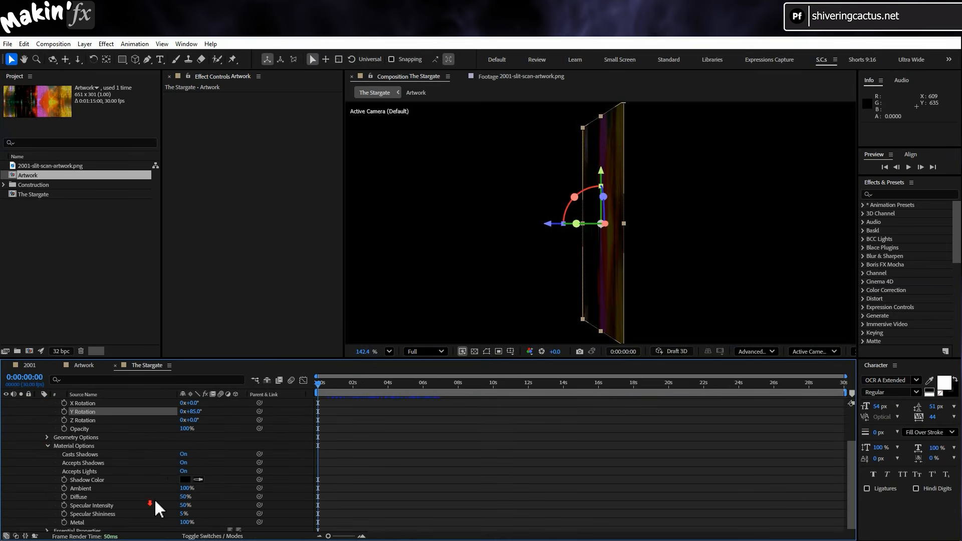
{"action": "left_click", "coordinate": [182, 472]}
{"action": "left_click", "coordinate": [183, 461]}
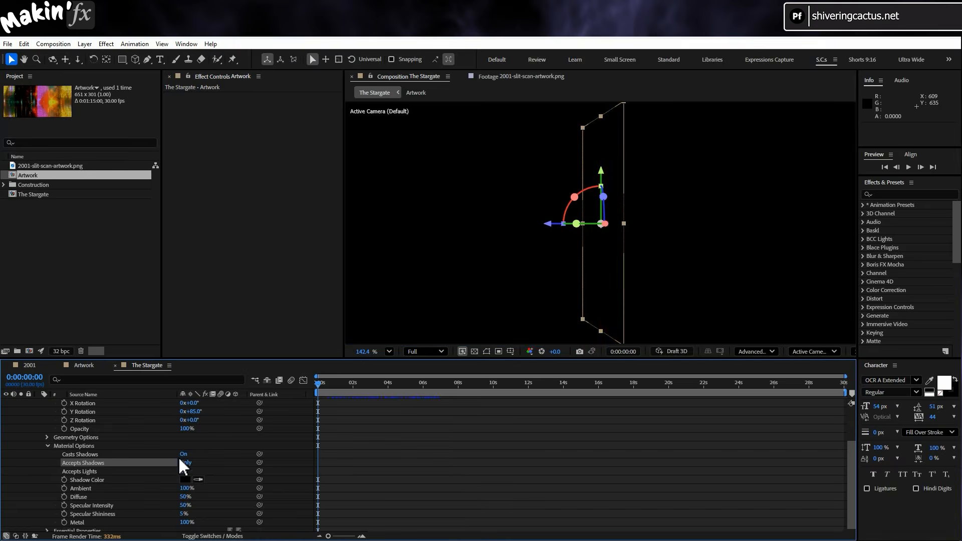
{"action": "left_click", "coordinate": [179, 454]}
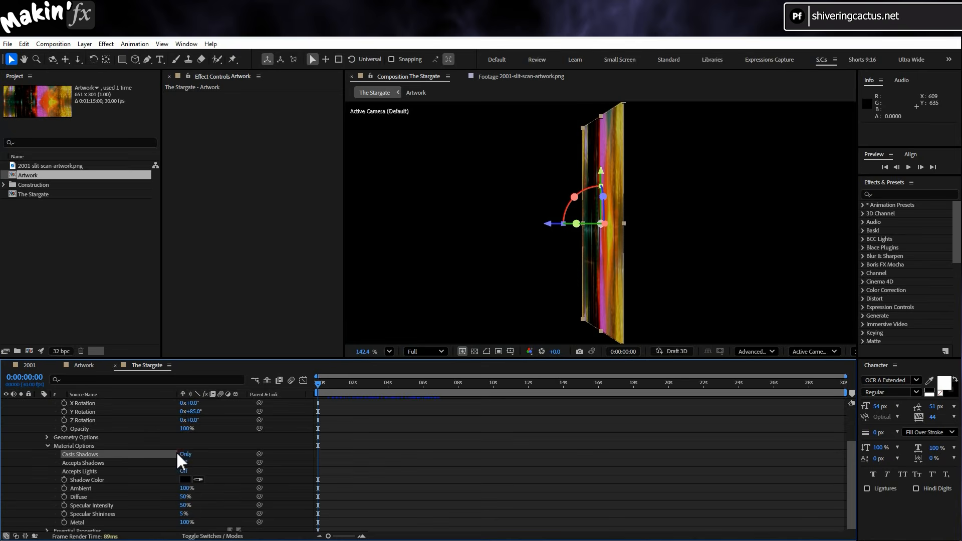
{"action": "left_click", "coordinate": [48, 445]}
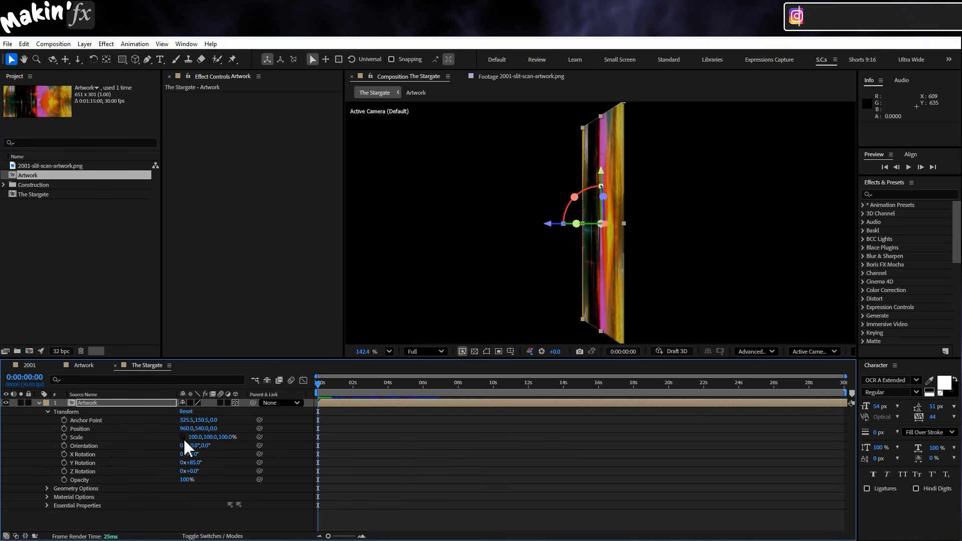
Stretch the Artwork layer non-proportionally to a scale of 665% horizontally and 364% vertically.
{"action": "left_click_drag", "start_coordinate": [196, 437], "coordinate": [400, 438]}
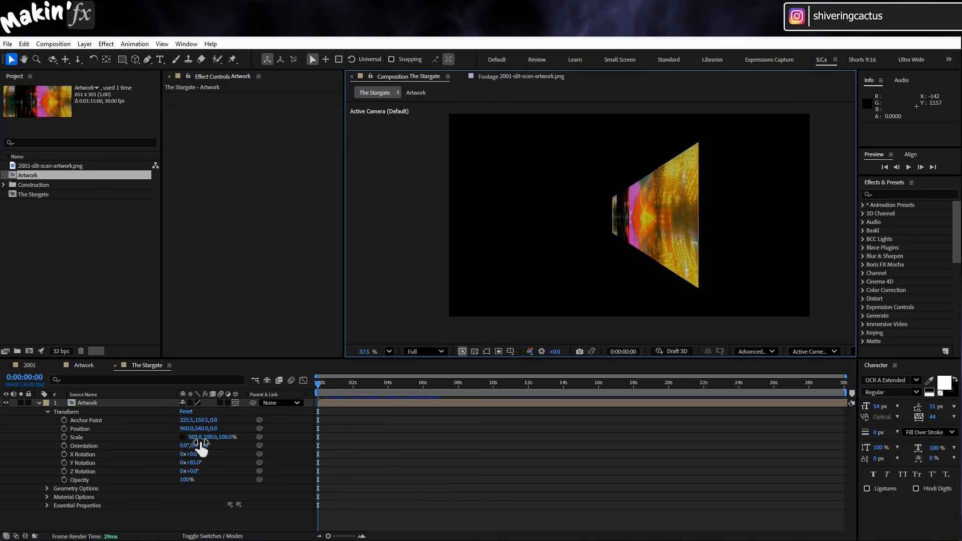
{"action": "left_click_drag", "start_coordinate": [201, 439], "coordinate": [274, 433]}
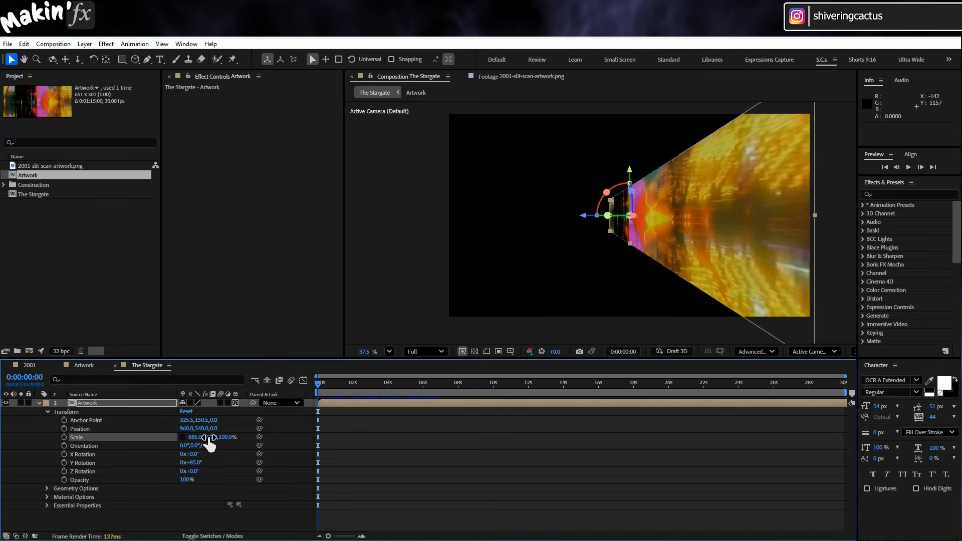
{"action": "left_click_drag", "start_coordinate": [216, 436], "coordinate": [318, 411]}
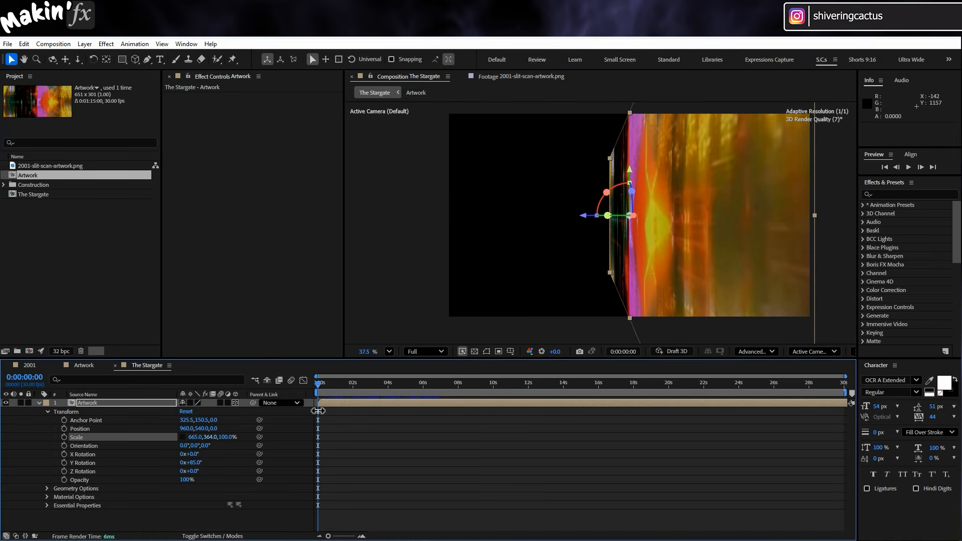
Duplicate the Artwork layer and set the lower copy's Y Rotation to 95° to form the opposite wall.
{"action": "left_click", "coordinate": [546, 471]}
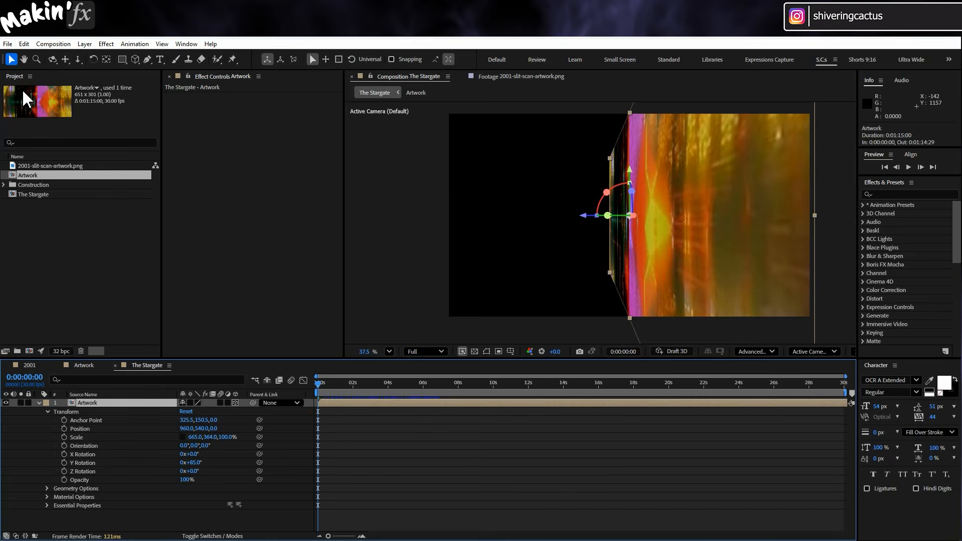
{"action": "left_click", "coordinate": [24, 44]}
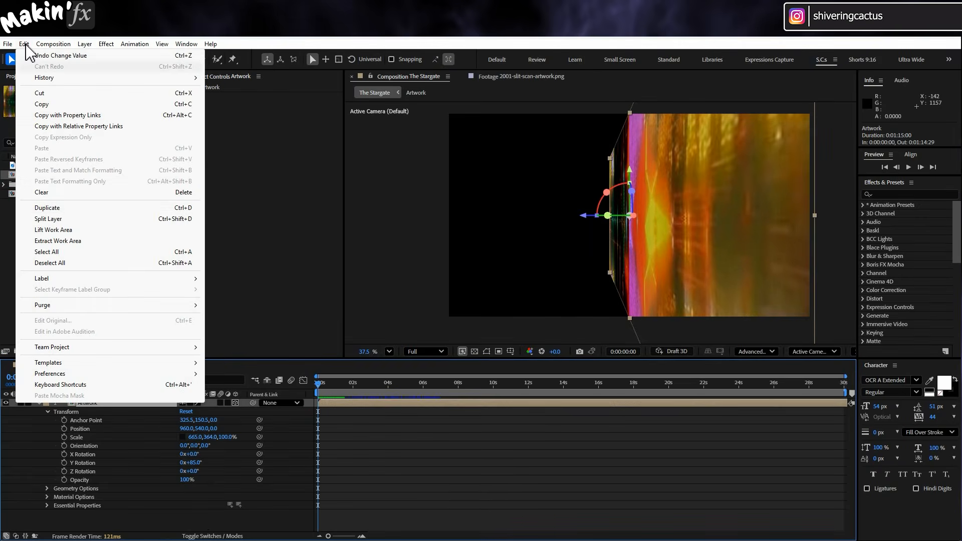
{"action": "left_click", "coordinate": [103, 209]}
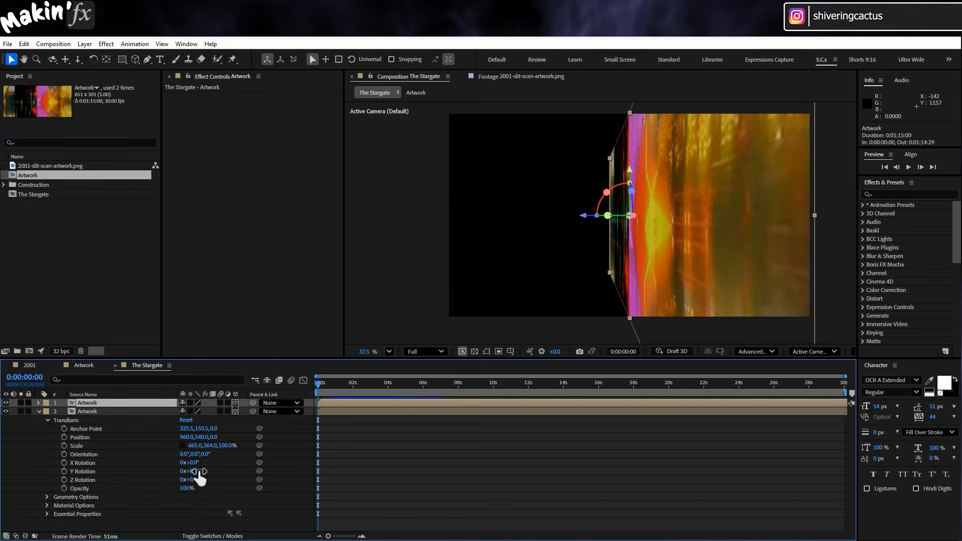
{"action": "type", "text": "95"}
{"action": "key", "text": "Return"}
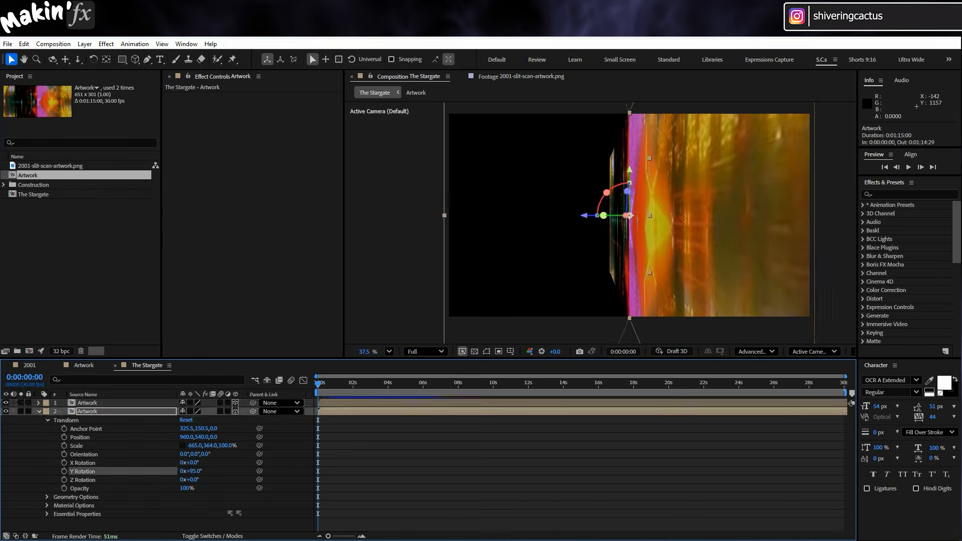
Deselect the layers and preview the motion of the two mirrored artwork walls.
{"action": "left_click", "coordinate": [216, 475]}
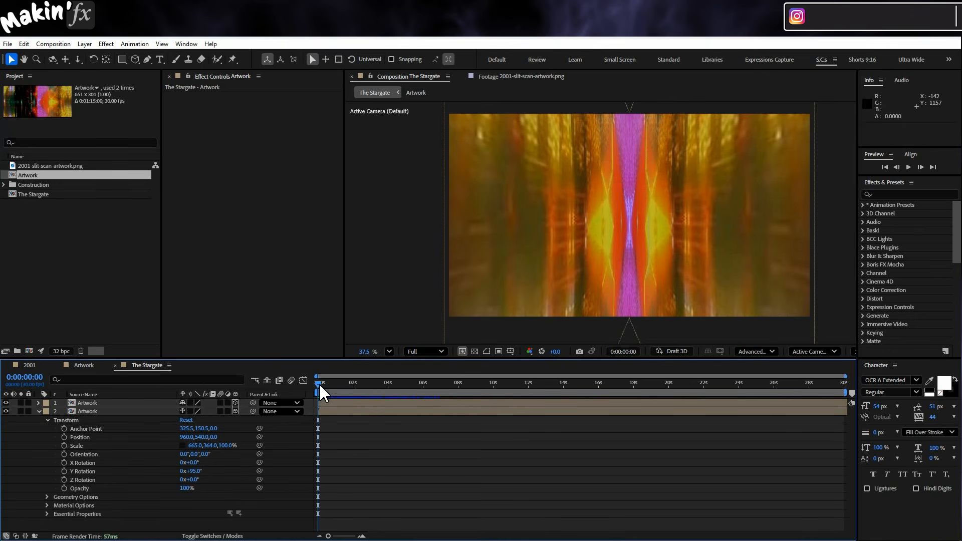
{"action": "left_click_drag", "start_coordinate": [319, 384], "coordinate": [392, 384]}
{"action": "key", "text": "space"}
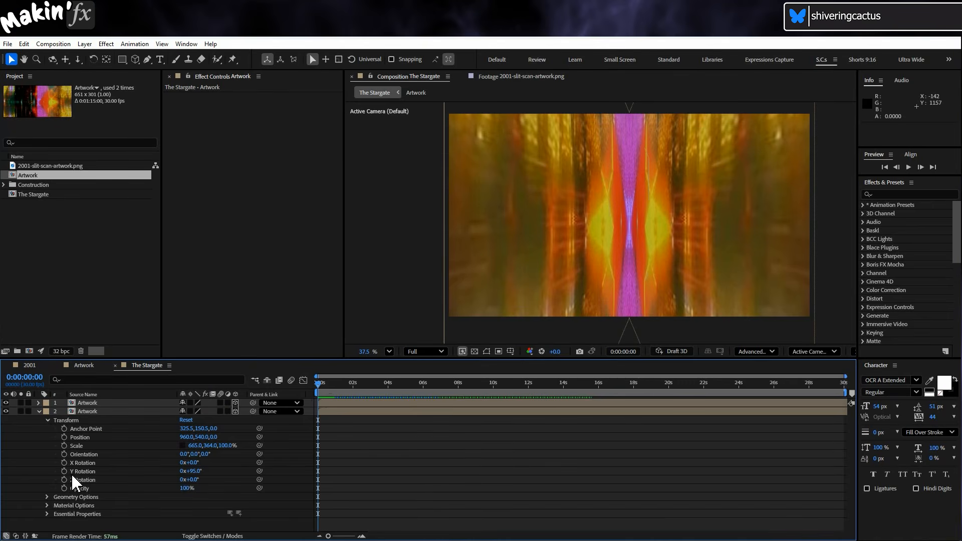
Set the Nudge essential property of the lower Artwork layer to -100.
{"action": "left_click", "coordinate": [47, 514]}
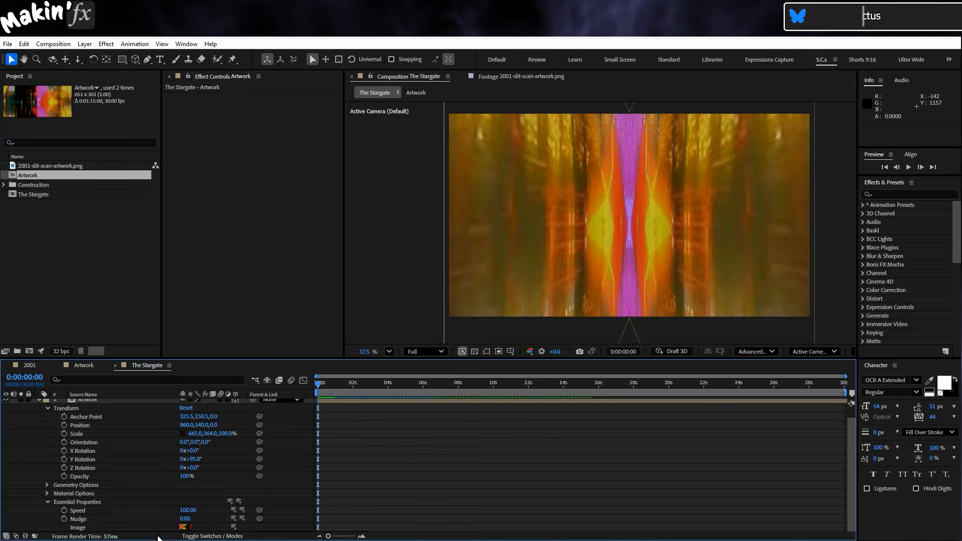
{"action": "left_click", "coordinate": [184, 519]}
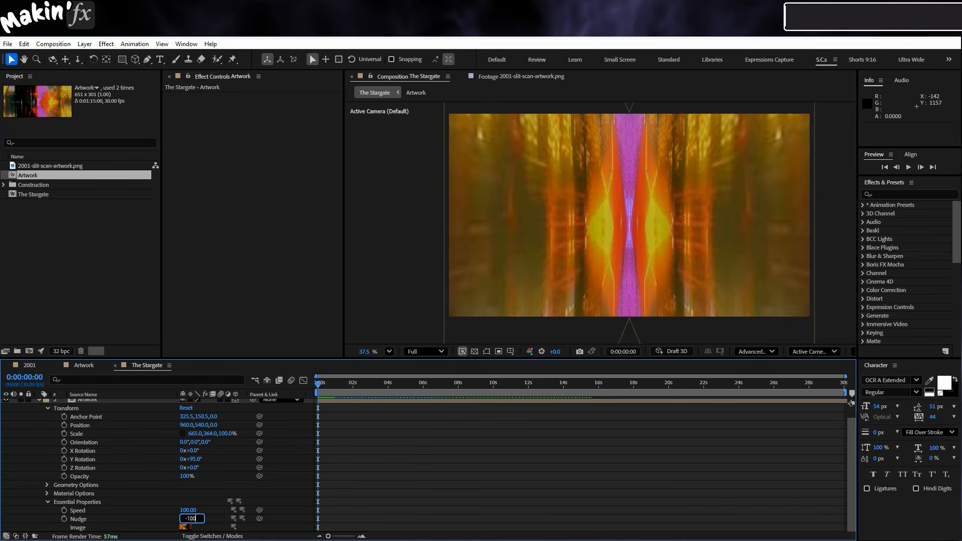
{"action": "key", "text": "Return"}
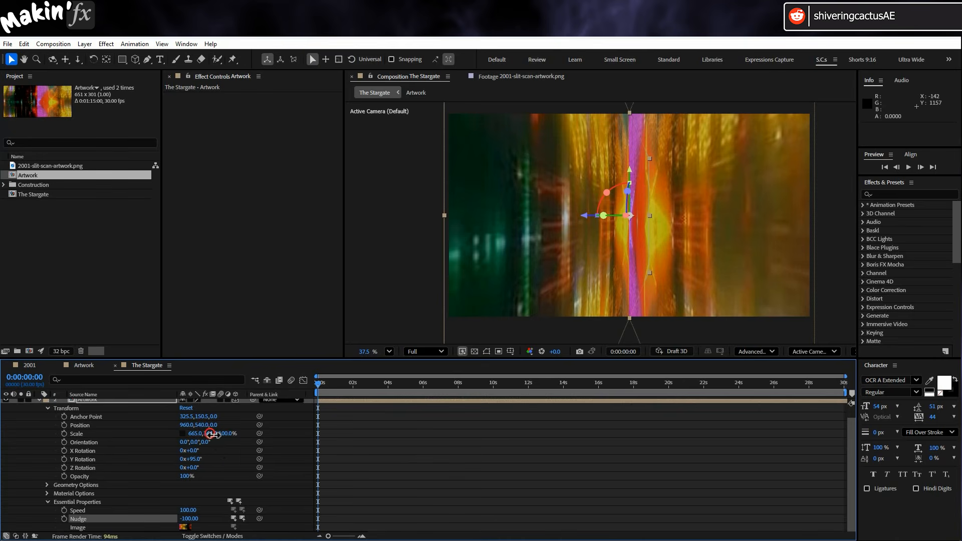
Flip the lower Artwork layer vertically by setting its vertical scale to -364%, and collapse its properties.
{"action": "left_click", "coordinate": [212, 434]}
{"action": "type", "text": "-"}
{"action": "left_click", "coordinate": [149, 459]}
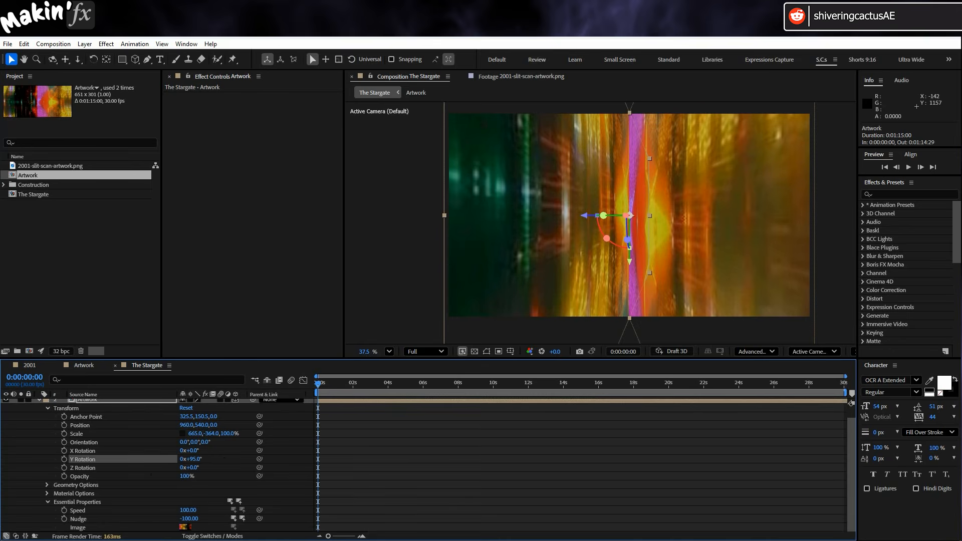
{"action": "left_click", "coordinate": [31, 440]}
{"action": "scroll", "coordinate": [36, 426], "scroll_direction": "up", "scroll_amount": 1}
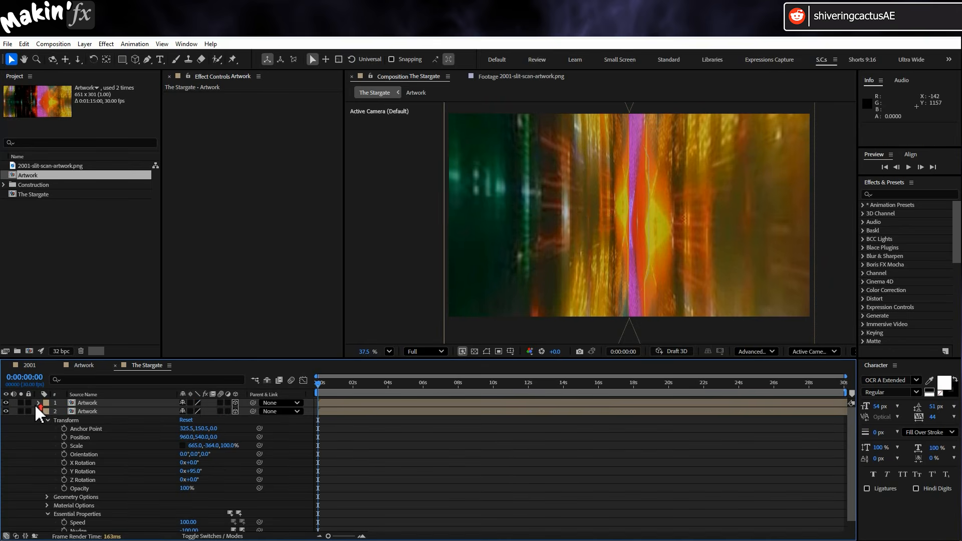
{"action": "left_click", "coordinate": [38, 411]}
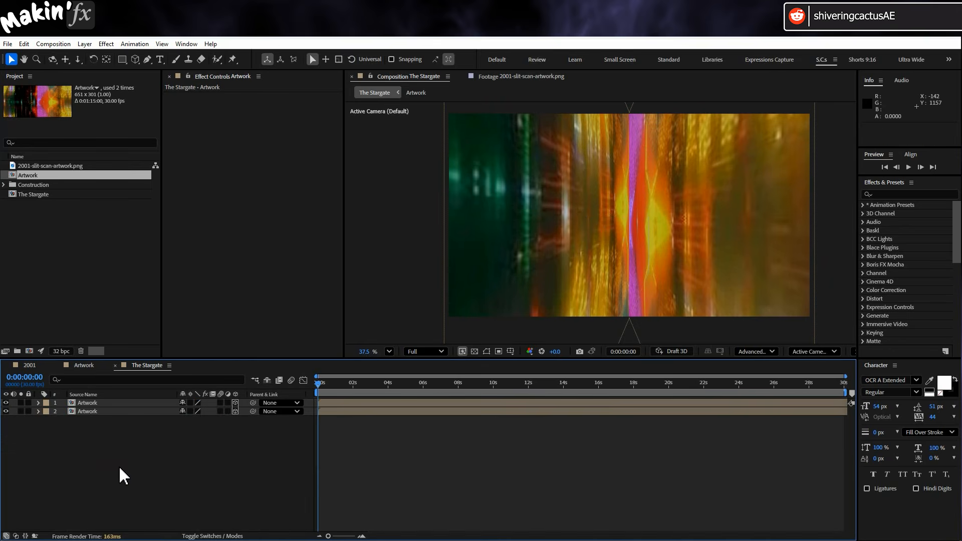
Create a full-frame rectangle shape layer and delete its stroke.
{"action": "double_click", "coordinate": [122, 59]}
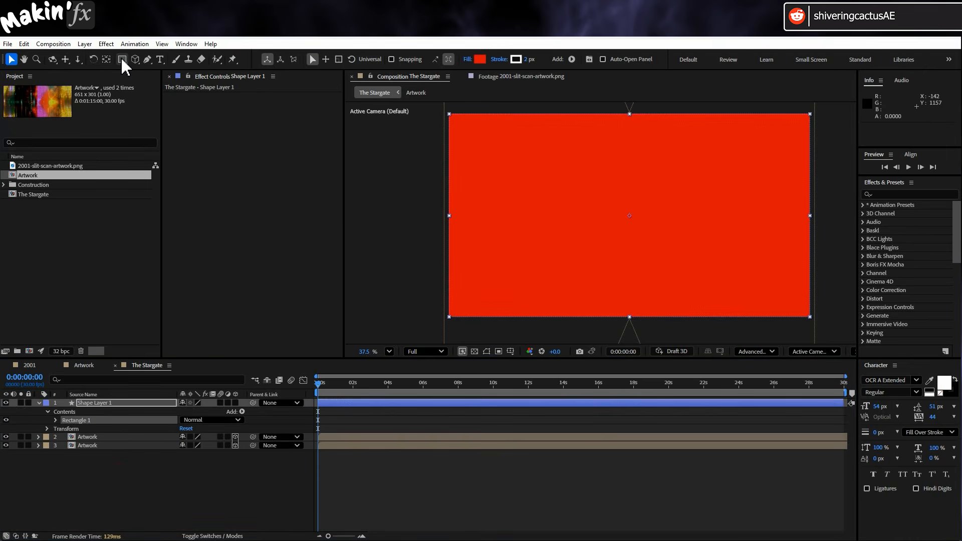
{"action": "left_click", "coordinate": [56, 421]}
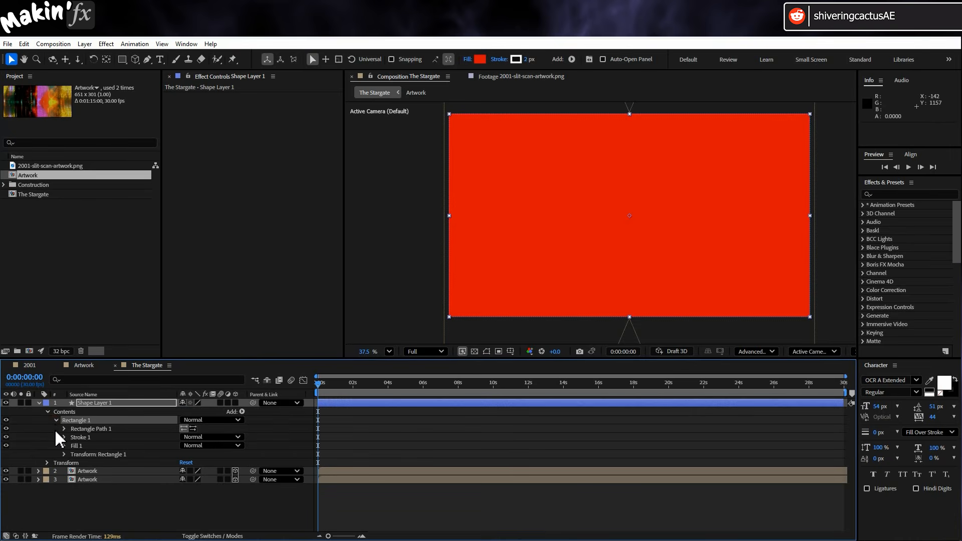
{"action": "left_click", "coordinate": [84, 437]}
{"action": "key", "text": "Delete"}
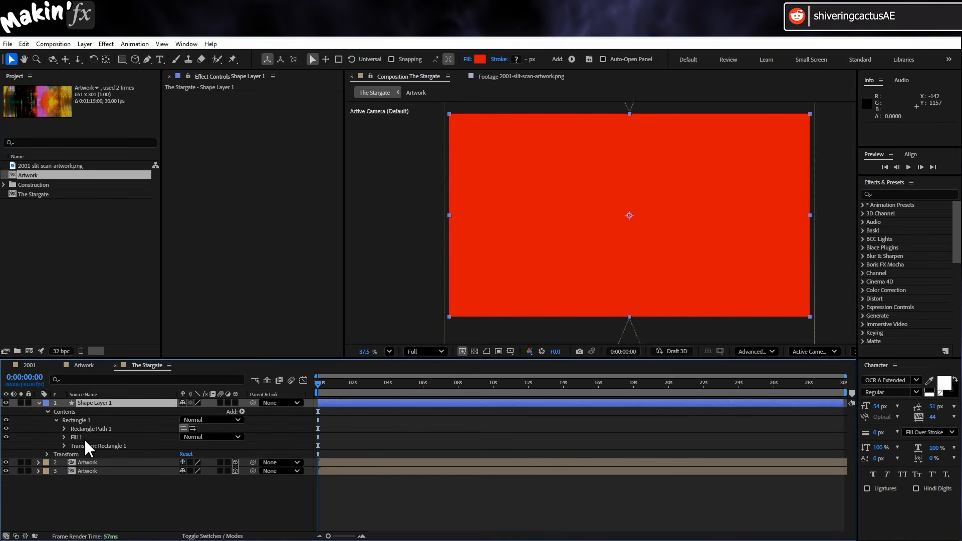
Set the rectangle's fill color to white (FFFFFF) and make the shape layer 3D.
{"action": "left_click", "coordinate": [63, 437]}
{"action": "left_click", "coordinate": [185, 462]}
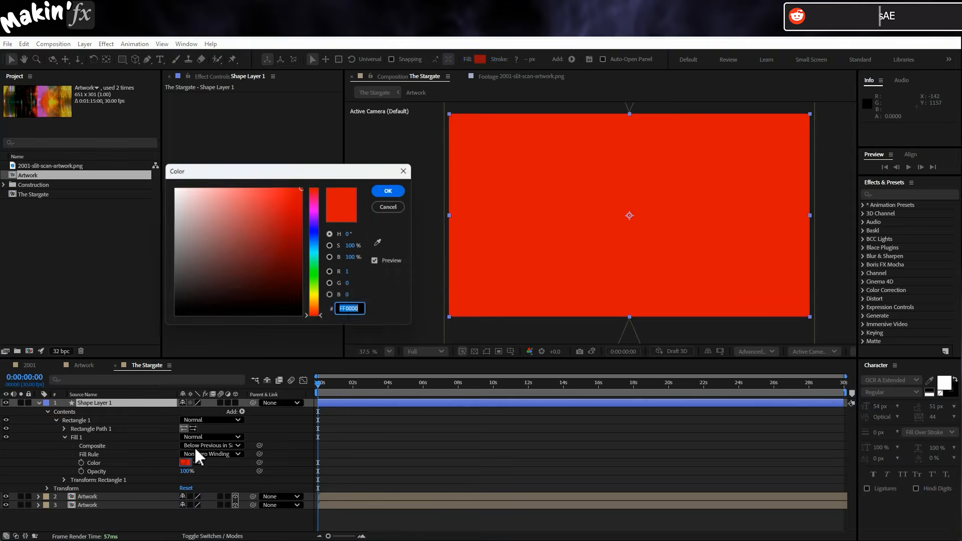
{"action": "type", "text": "FFFFFF"}
{"action": "left_click", "coordinate": [388, 191]}
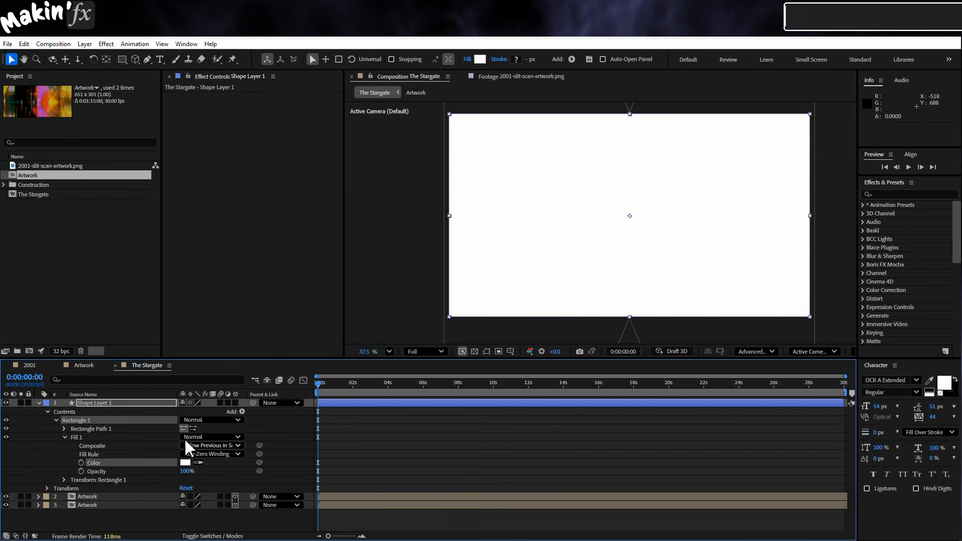
{"action": "left_click", "coordinate": [235, 403]}
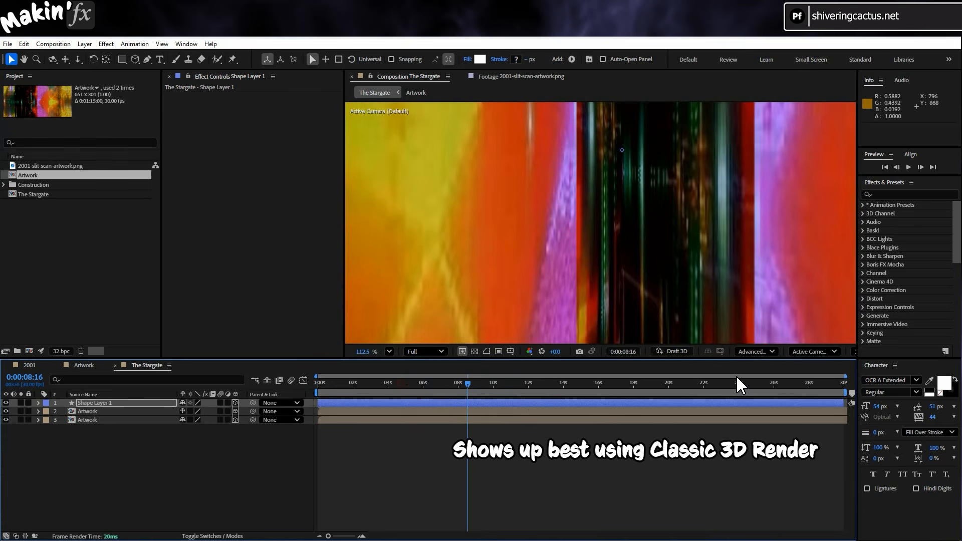
Switch the composition's 3D renderer to Classic 3D and scrub through the timeline to check the white layer.
{"action": "left_click", "coordinate": [756, 351]}
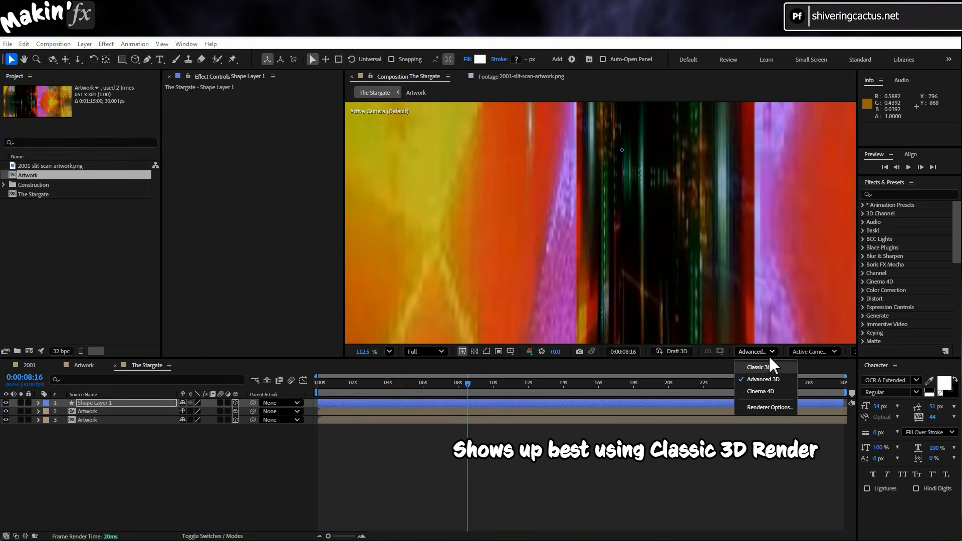
{"action": "left_click", "coordinate": [759, 367]}
{"action": "scroll", "coordinate": [691, 295], "scroll_direction": "down", "scroll_amount": 3}
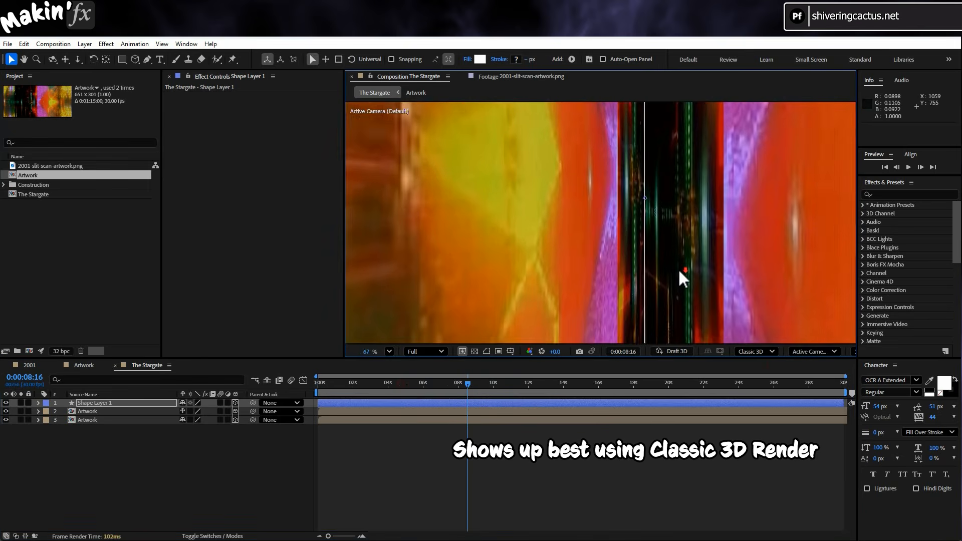
{"action": "left_click_drag", "start_coordinate": [471, 388], "coordinate": [579, 382]}
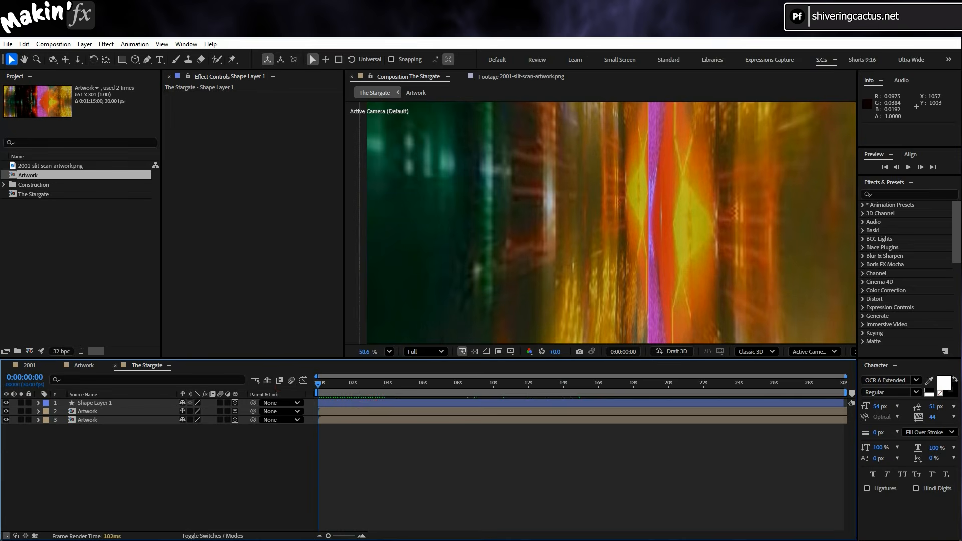
Rename the shape layer as White bit.
{"action": "left_click", "coordinate": [121, 403]}
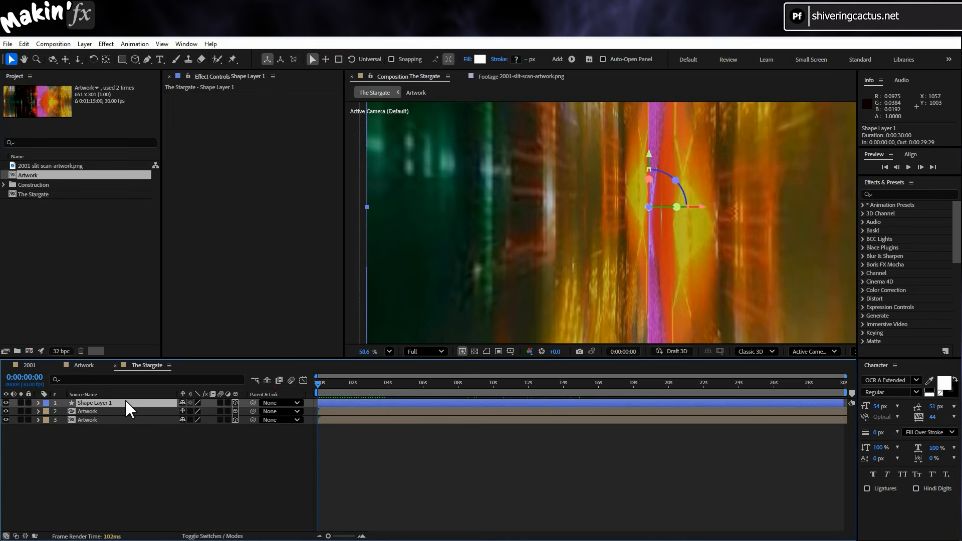
{"action": "key", "text": "Return"}
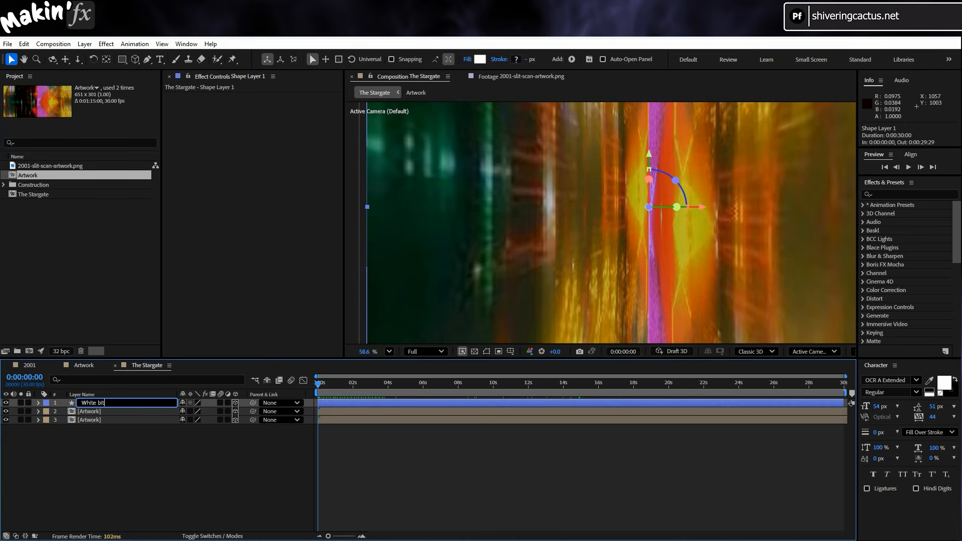
{"action": "left_click", "coordinate": [146, 498]}
Add a new adjustment layer above the other layers and name it Glowiness.
{"action": "left_click", "coordinate": [86, 44]}
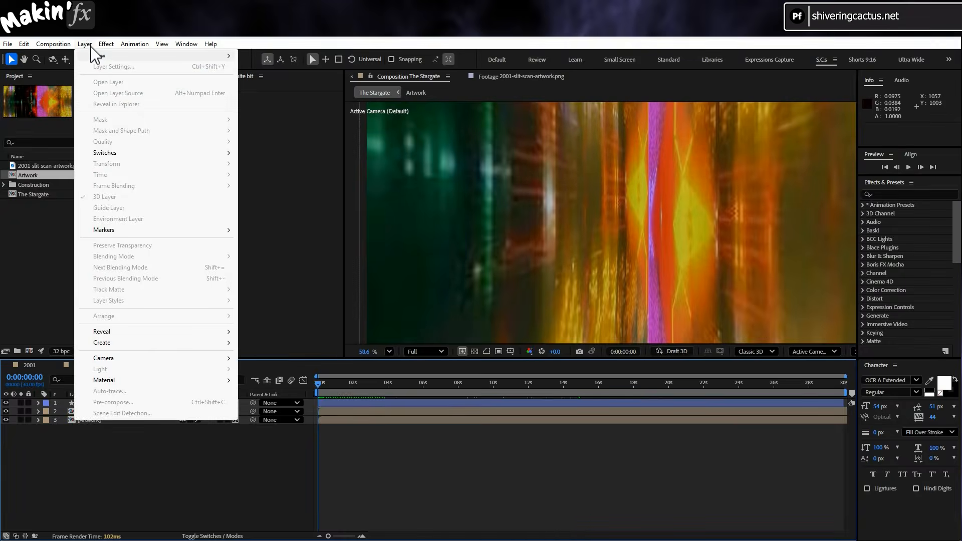
{"action": "mouse_move", "coordinate": [100, 56]}
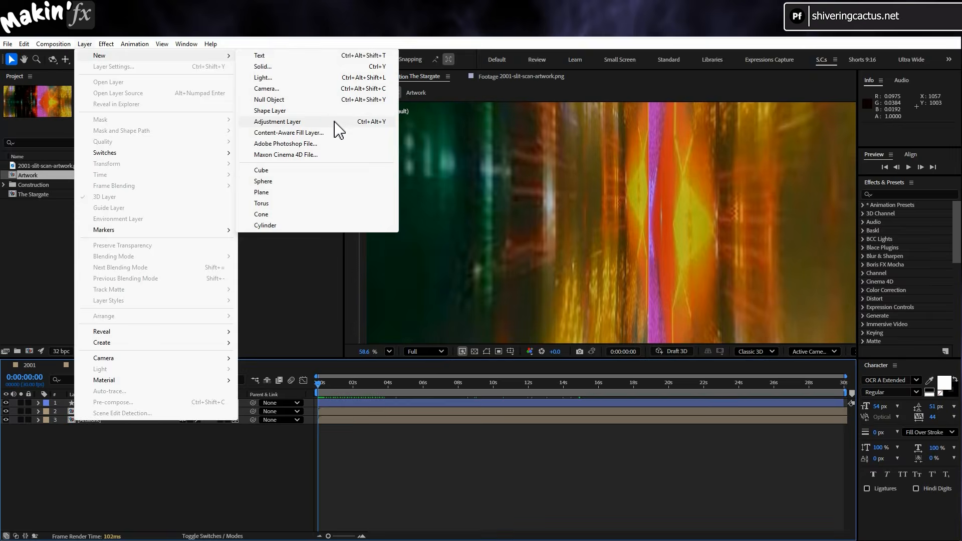
{"action": "left_click", "coordinate": [277, 122]}
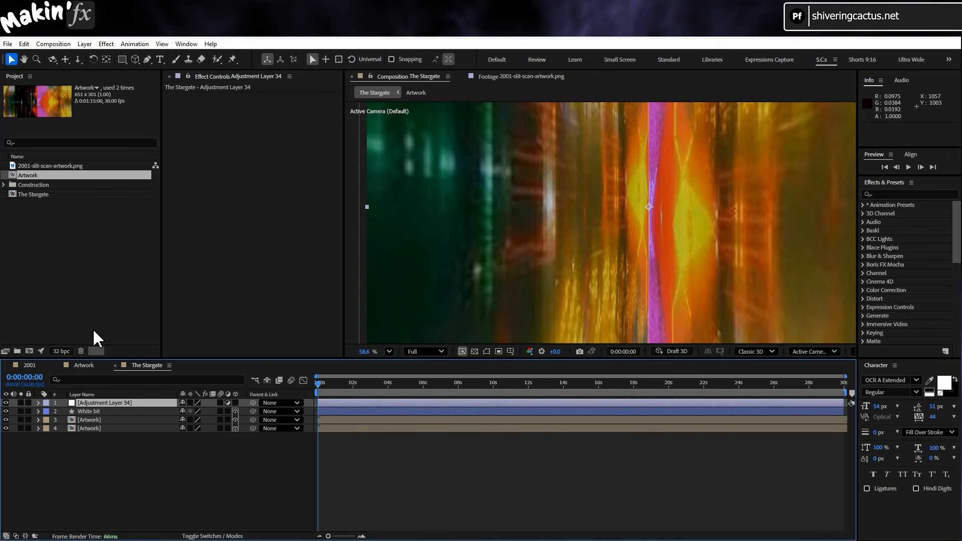
{"action": "key", "text": "Return"}
{"action": "type", "text": "Glowy"}
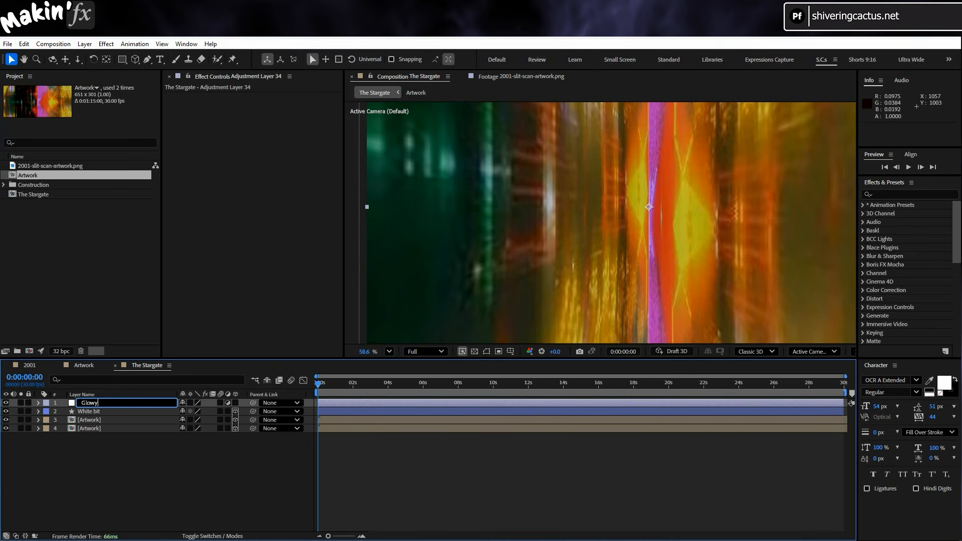
{"action": "key", "text": "BackSpace"}
{"action": "type", "text": "iness"}
{"action": "key", "text": "Return"}
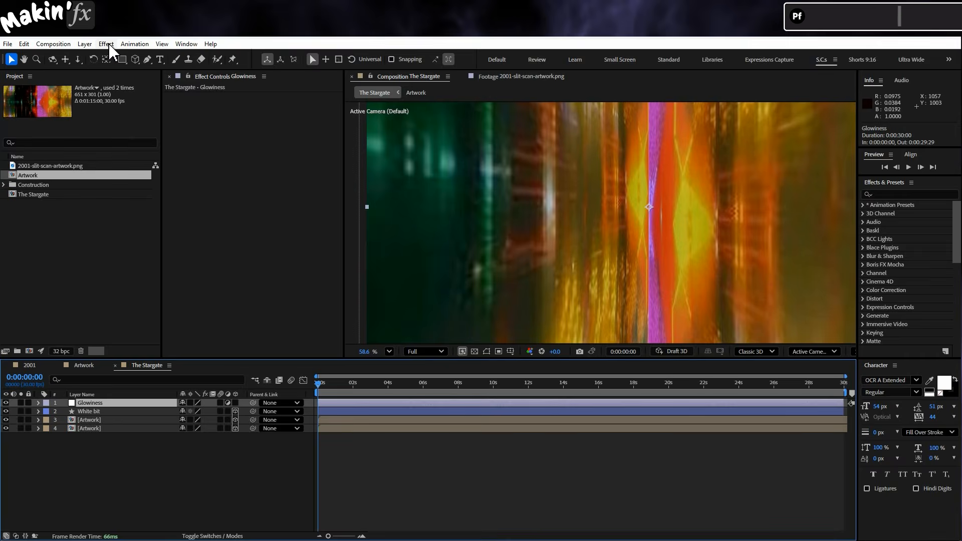
Apply Levels to the Glowiness layer with input black 0.1843, input white 0.6471 and gamma 1.49.
{"action": "left_click", "coordinate": [106, 45]}
{"action": "mouse_move", "coordinate": [166, 214]}
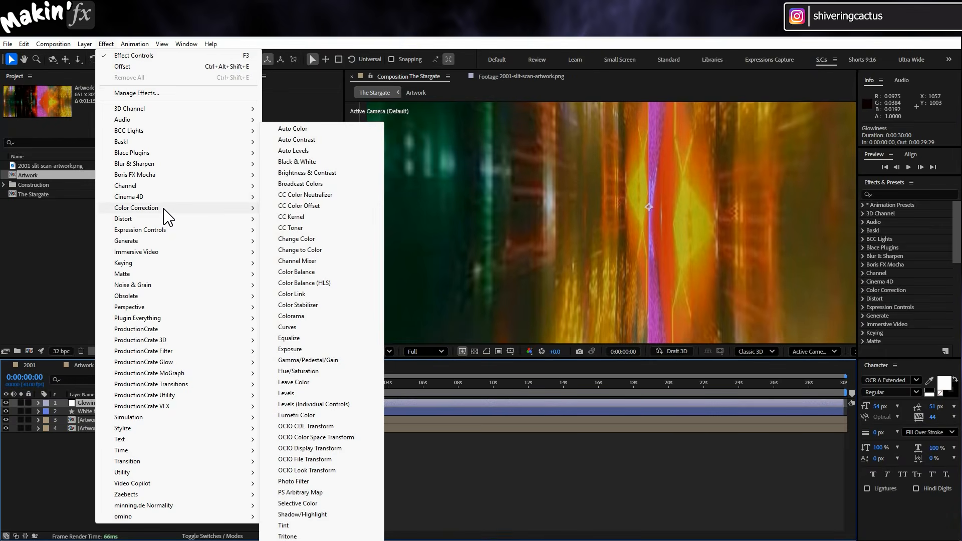
{"action": "left_click", "coordinate": [335, 394]}
{"action": "left_click_drag", "start_coordinate": [192, 154], "coordinate": [215, 156]}
{"action": "left_click_drag", "start_coordinate": [319, 153], "coordinate": [236, 156]}
Find the AfterGlow preset and apply it to the Glowiness layer.
{"action": "left_click", "coordinate": [896, 194]}
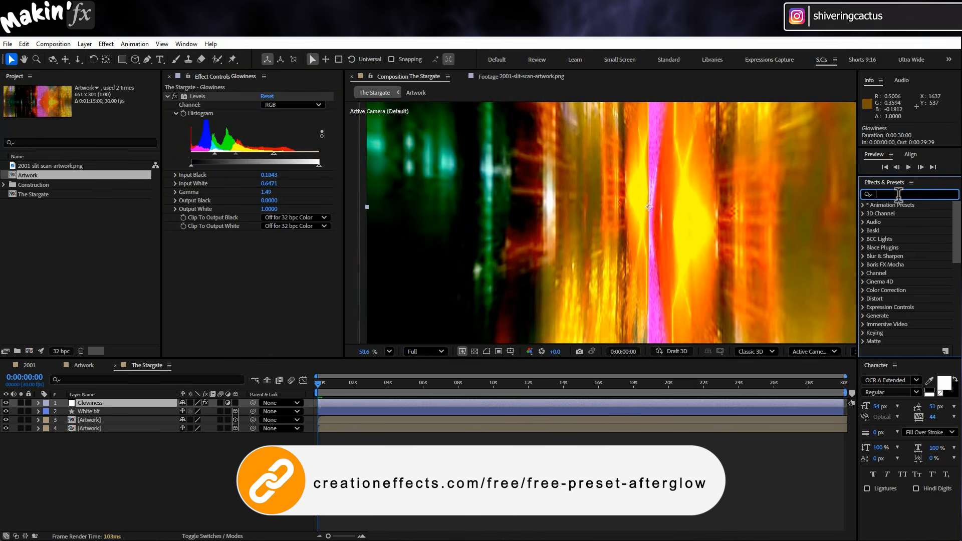
{"action": "type", "text": "afterglow"}
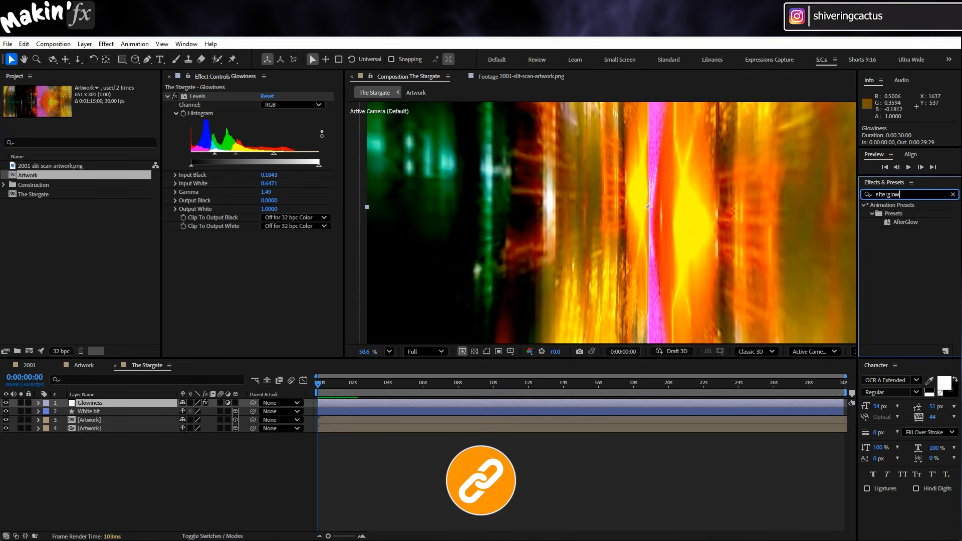
{"action": "left_click_drag", "start_coordinate": [911, 223], "coordinate": [127, 403]}
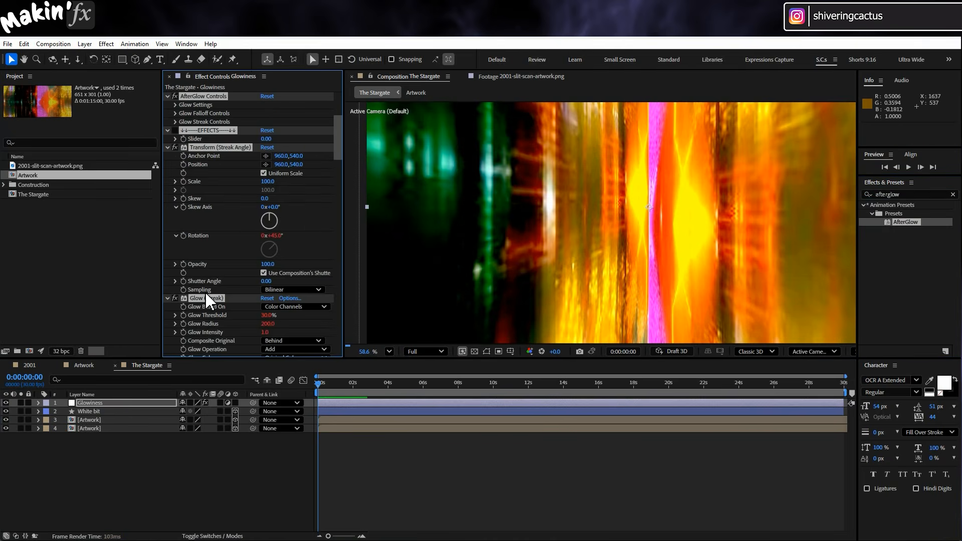
Set the AfterGlow glow radius to 1 and the large glow opacity to 20%.
{"action": "scroll", "coordinate": [231, 221], "scroll_direction": "up", "scroll_amount": 5}
{"action": "left_click", "coordinate": [175, 216]}
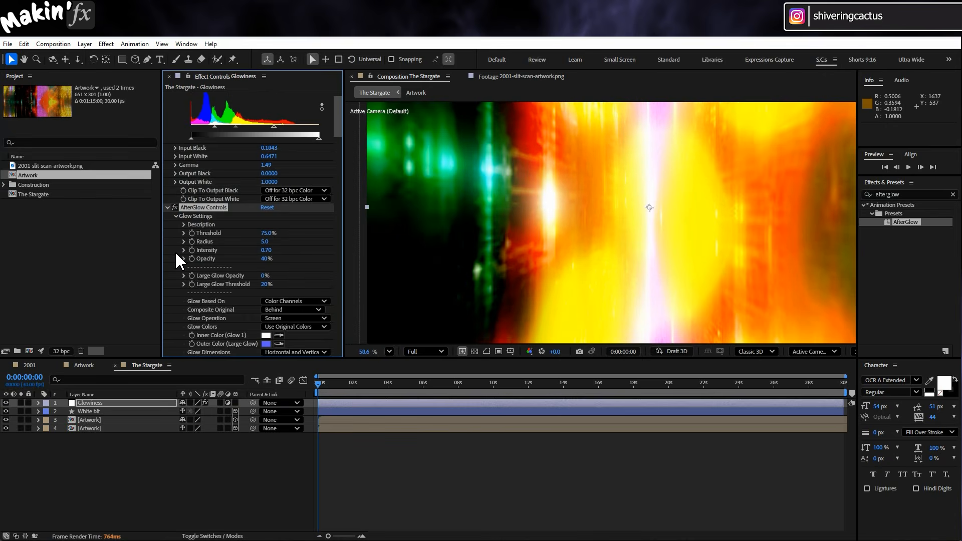
{"action": "left_click", "coordinate": [264, 241]}
{"action": "type", "text": "1"}
{"action": "key", "text": "Return"}
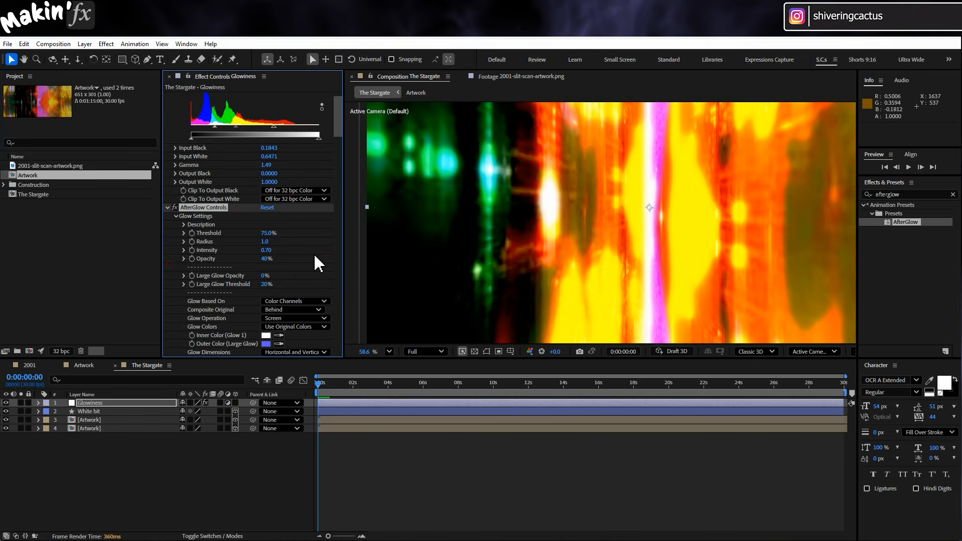
{"action": "left_click", "coordinate": [264, 275]}
{"action": "type", "text": "20"}
{"action": "key", "text": "Return"}
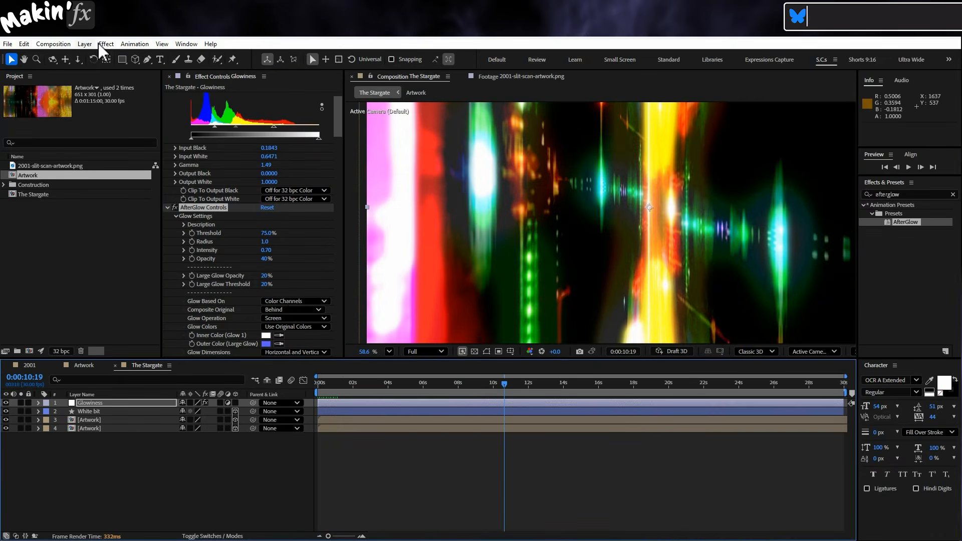
Add a second adjustment layer on top and apply the Optics Compensation effect to it.
{"action": "left_click", "coordinate": [79, 44]}
{"action": "mouse_move", "coordinate": [230, 56]}
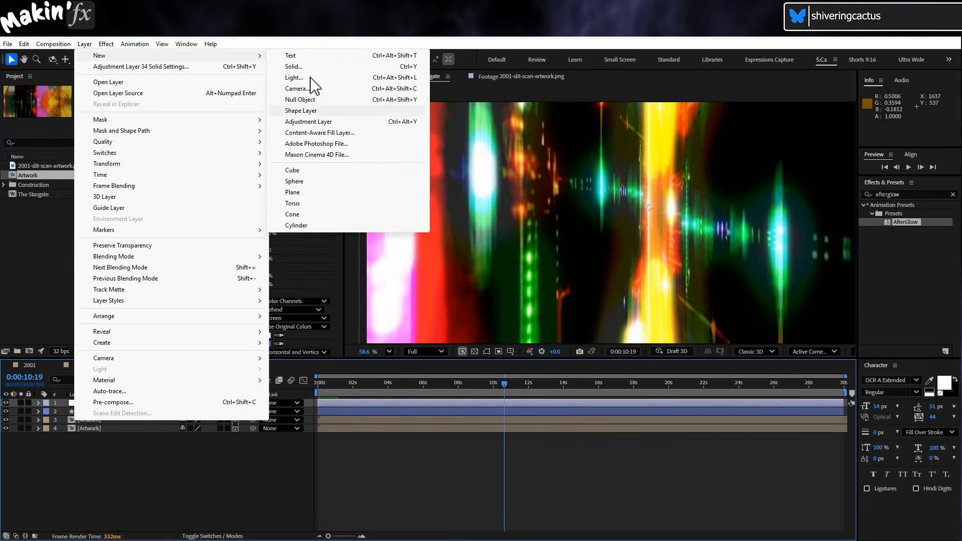
{"action": "left_click", "coordinate": [316, 121]}
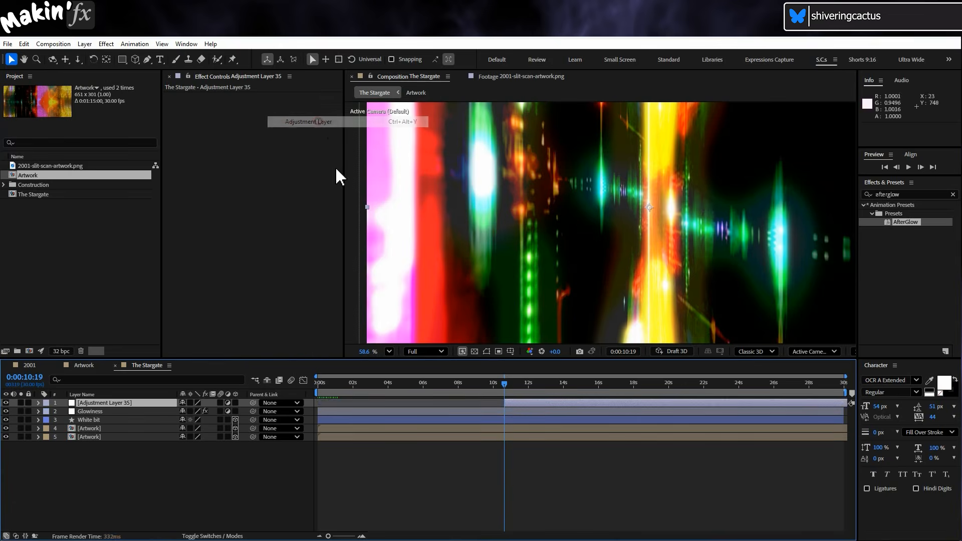
{"action": "left_click", "coordinate": [106, 44]}
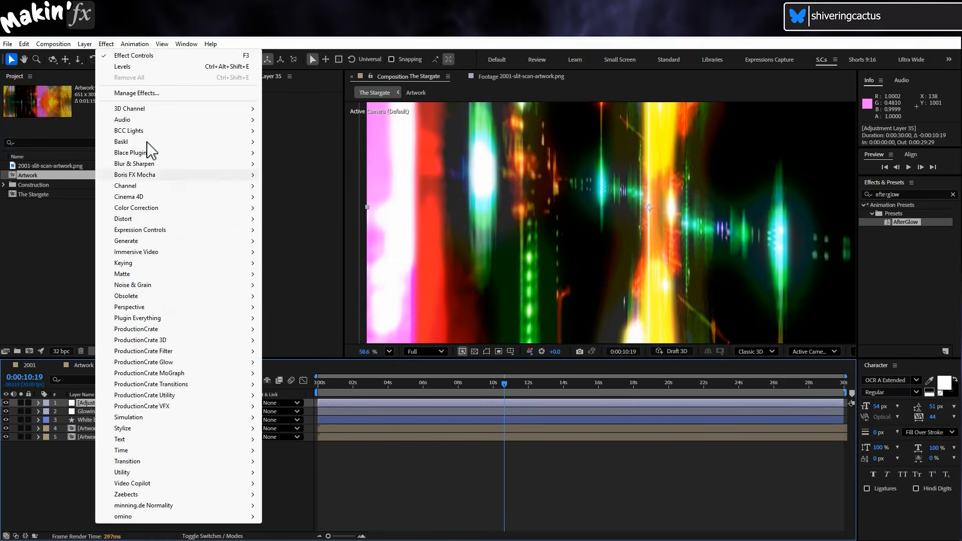
{"action": "mouse_move", "coordinate": [165, 224]}
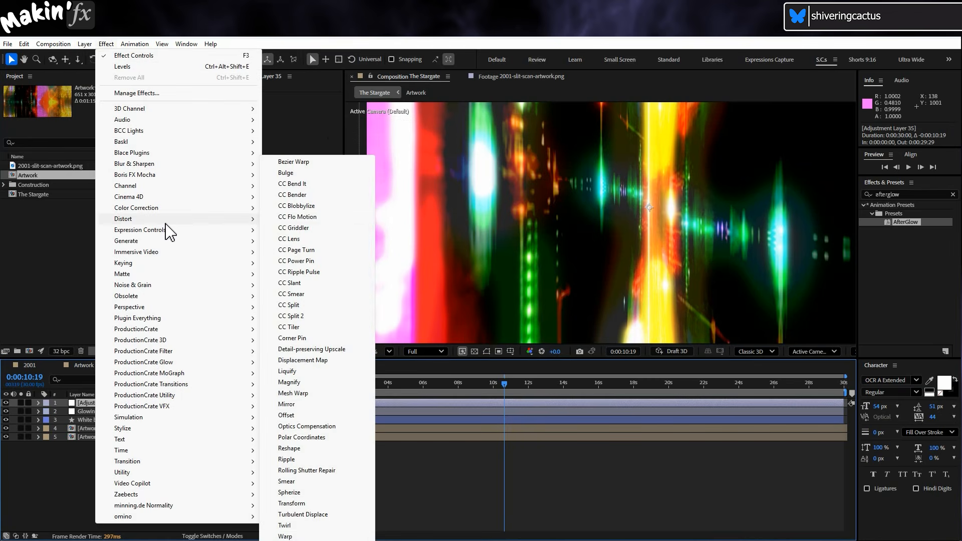
{"action": "left_click", "coordinate": [357, 426]}
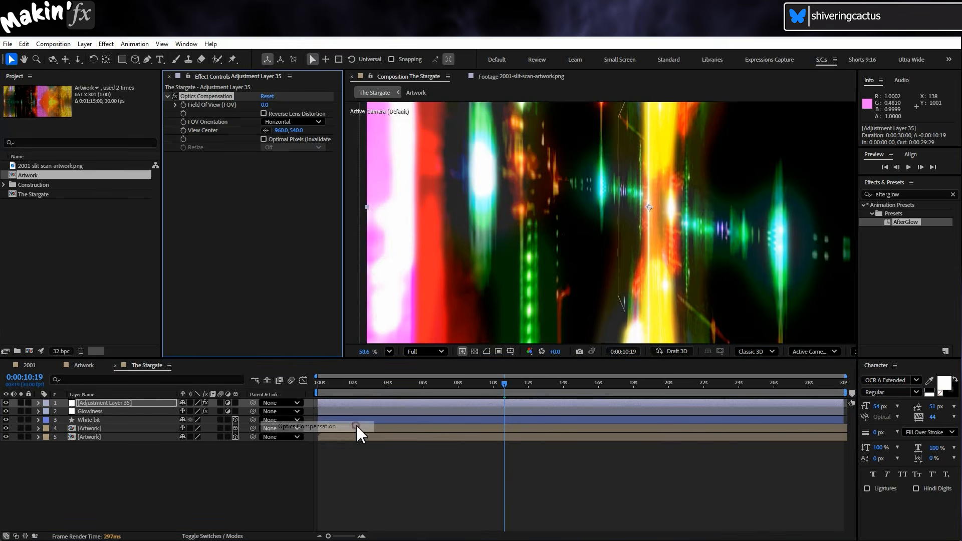
Set the Optics Compensation field of view to 125 and enable Reverse Lens Distortion.
{"action": "left_click", "coordinate": [265, 106]}
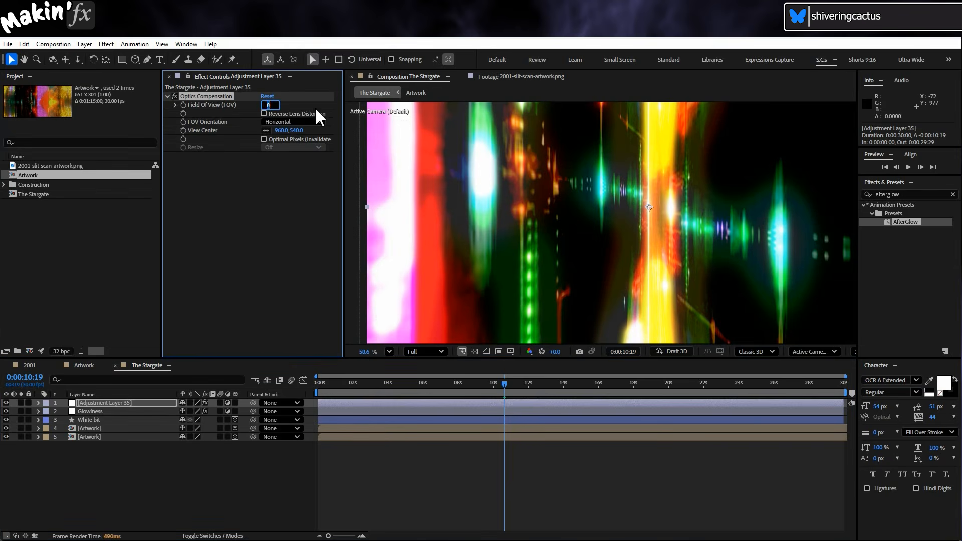
{"action": "type", "text": "125"}
{"action": "key", "text": "Return"}
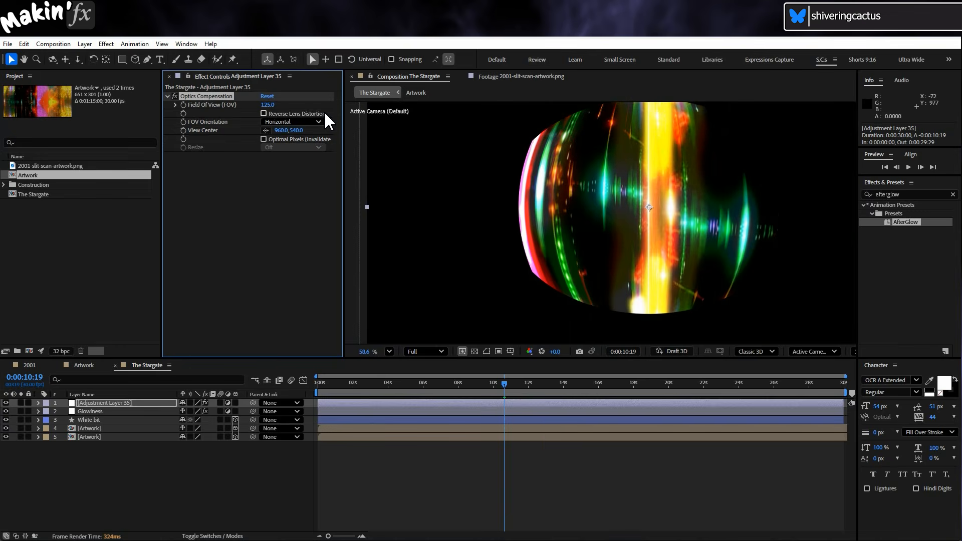
{"action": "left_click", "coordinate": [263, 112]}
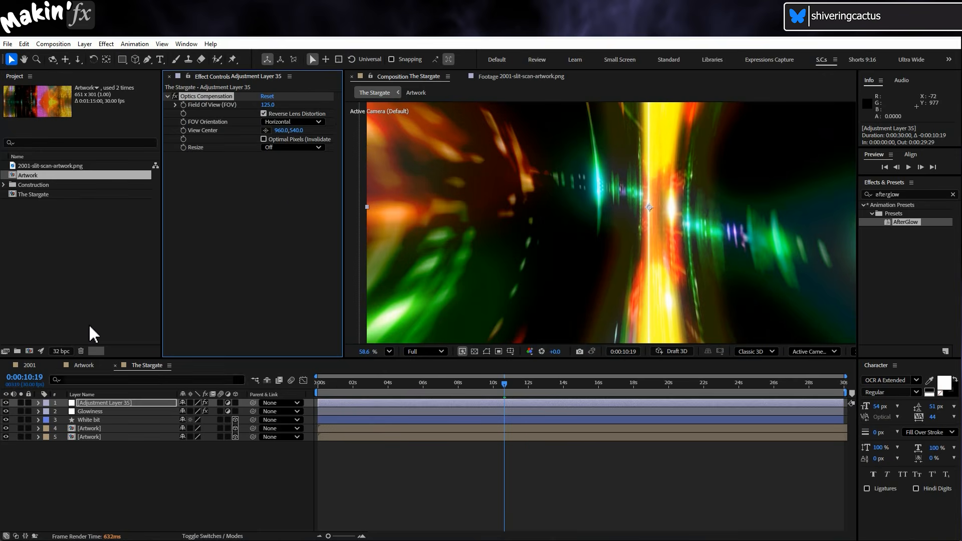
Return the playhead to the first frame and add a one-node camera with the 35mm preset.
{"action": "left_click", "coordinate": [151, 485]}
{"action": "left_click", "coordinate": [330, 381]}
{"action": "left_click", "coordinate": [152, 485]}
{"action": "left_click_drag", "start_coordinate": [334, 383], "coordinate": [306, 393]}
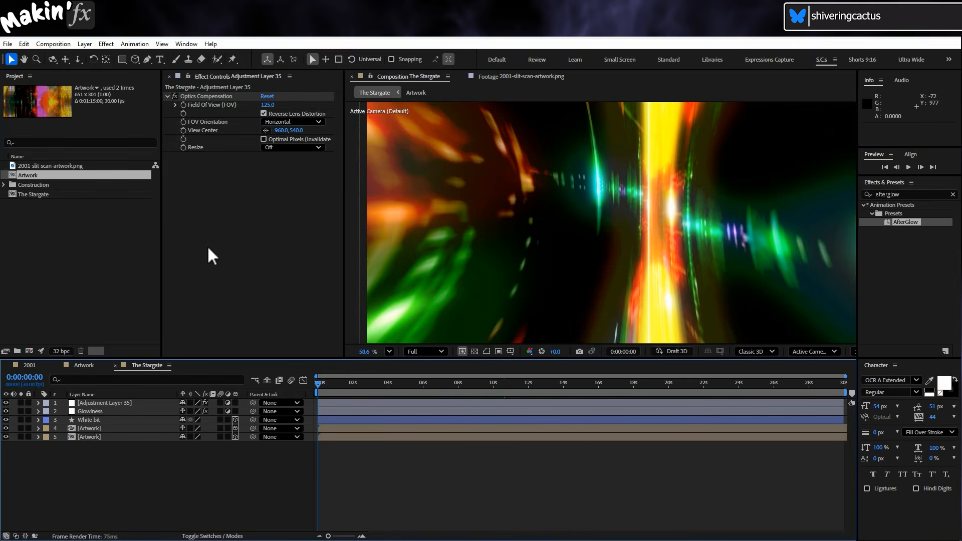
{"action": "left_click", "coordinate": [85, 43]}
{"action": "mouse_move", "coordinate": [103, 57]}
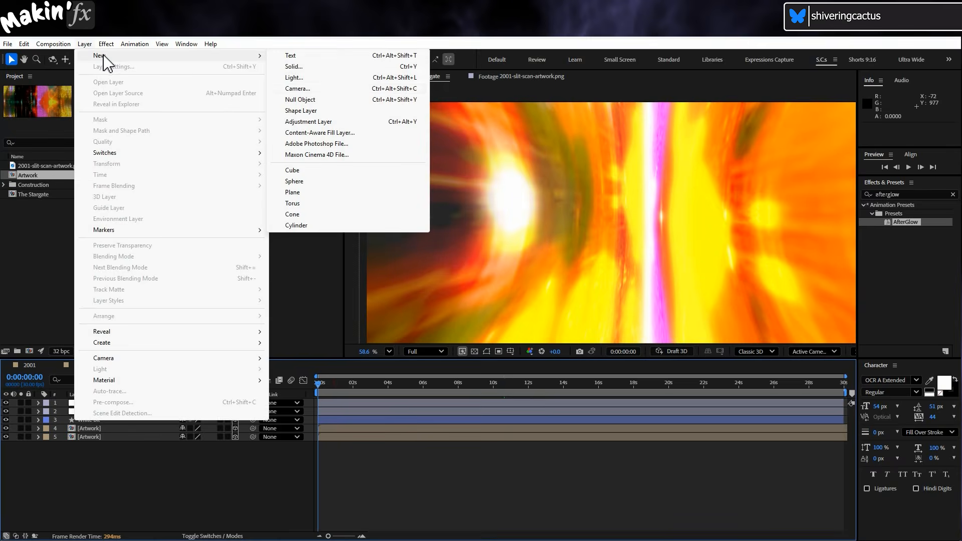
{"action": "left_click", "coordinate": [295, 88]}
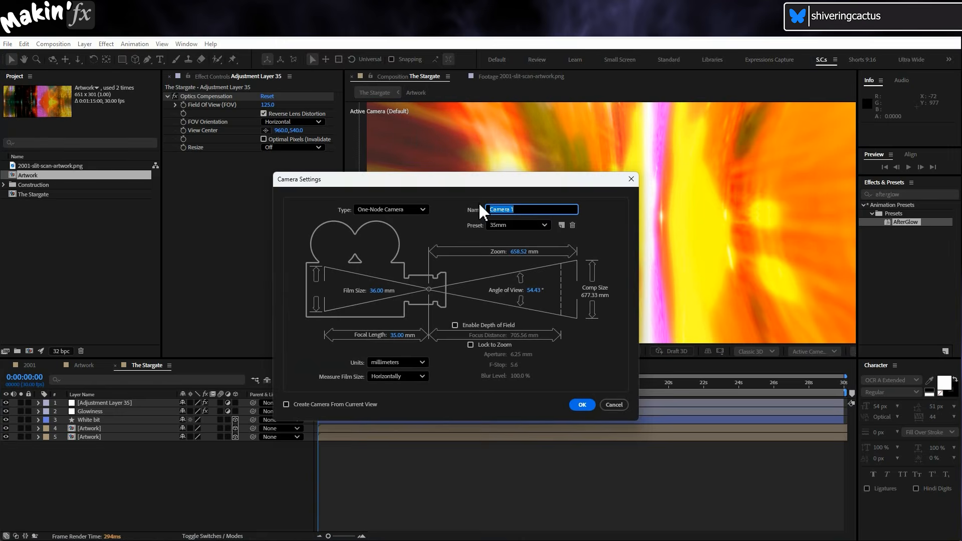
{"action": "left_click", "coordinate": [590, 404]}
Keyframe the camera's Z Rotation from 0° at the first frame to 180° at 0:00:29:29, and preview the animation from the start.
{"action": "left_click", "coordinate": [38, 403]}
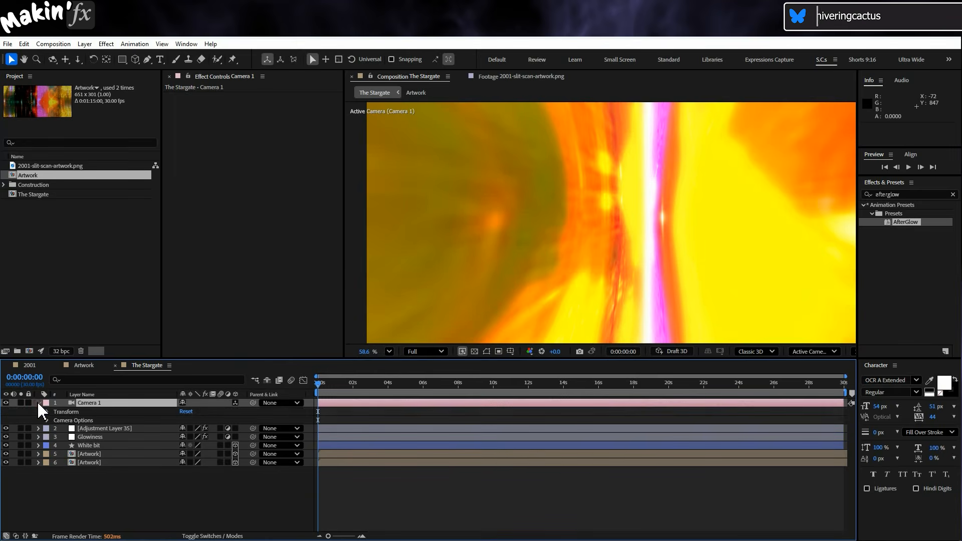
{"action": "left_click", "coordinate": [47, 412]}
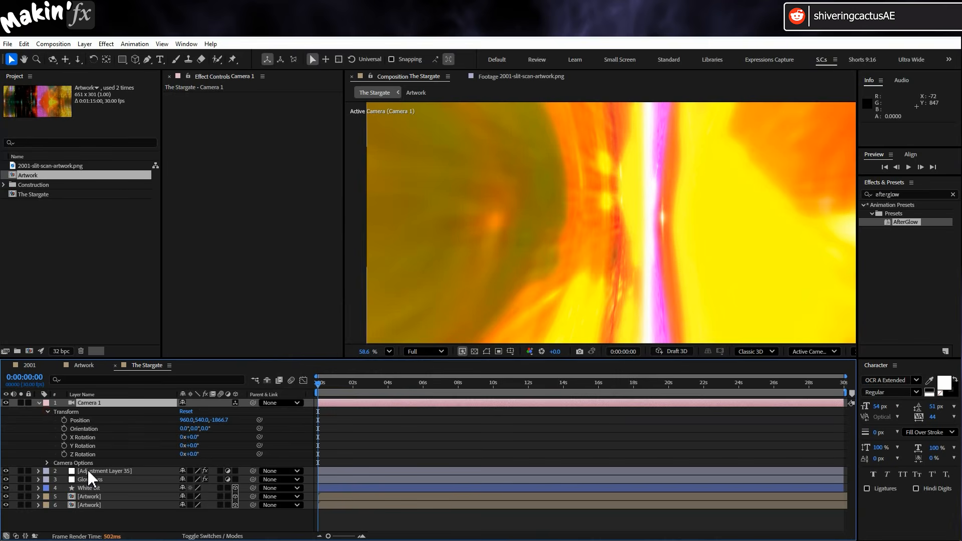
{"action": "left_click", "coordinate": [65, 454]}
{"action": "left_click_drag", "start_coordinate": [403, 386], "coordinate": [857, 385]}
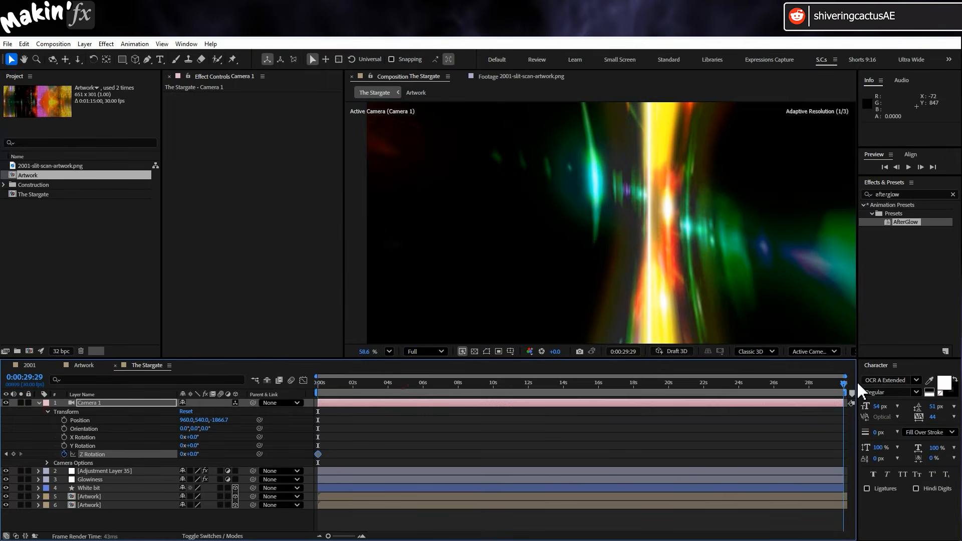
{"action": "left_click", "coordinate": [183, 454]}
{"action": "type", "text": "180"}
{"action": "key", "text": "Return"}
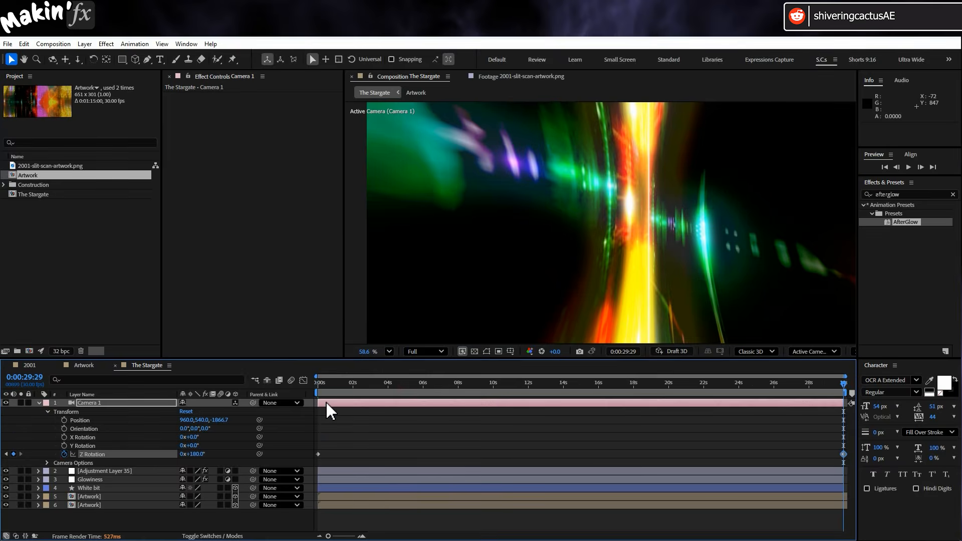
{"action": "key", "text": "Home"}
{"action": "key", "text": "space"}
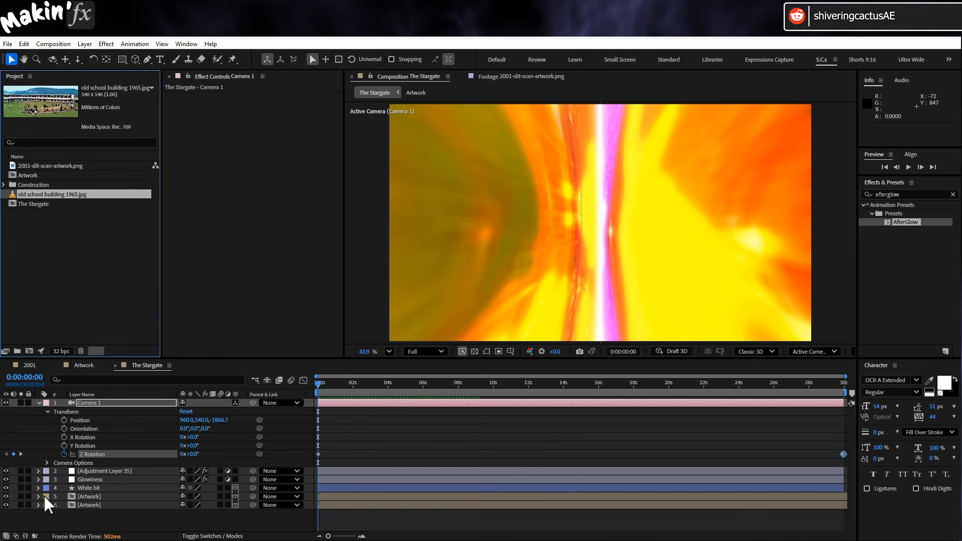
Replace the Image essential property of the upper Artwork layer with old school building 1965.jpg, and collapse the layer.
{"action": "left_click", "coordinate": [38, 496]}
{"action": "scroll", "coordinate": [56, 453], "scroll_direction": "down", "scroll_amount": 1}
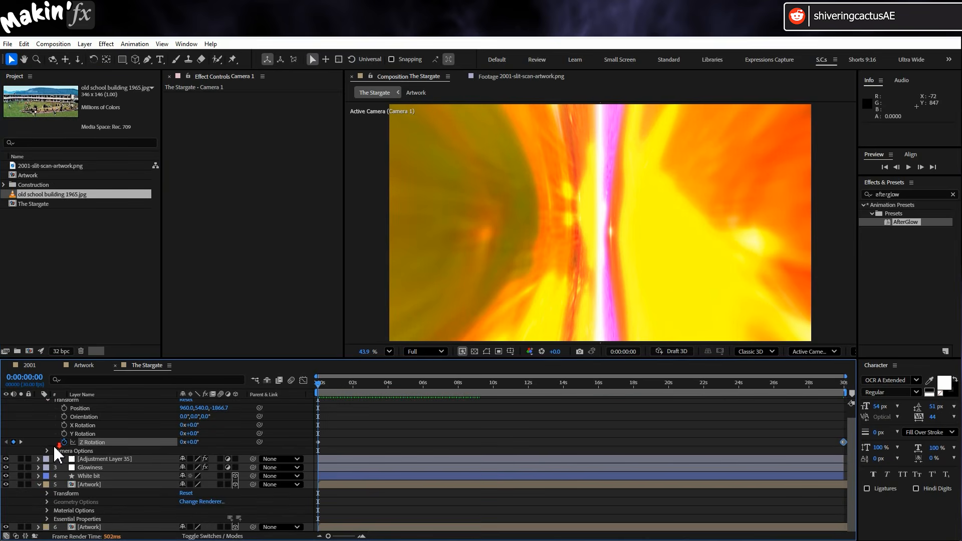
{"action": "left_click", "coordinate": [47, 519]}
{"action": "left_click_drag", "start_coordinate": [31, 195], "coordinate": [78, 521]}
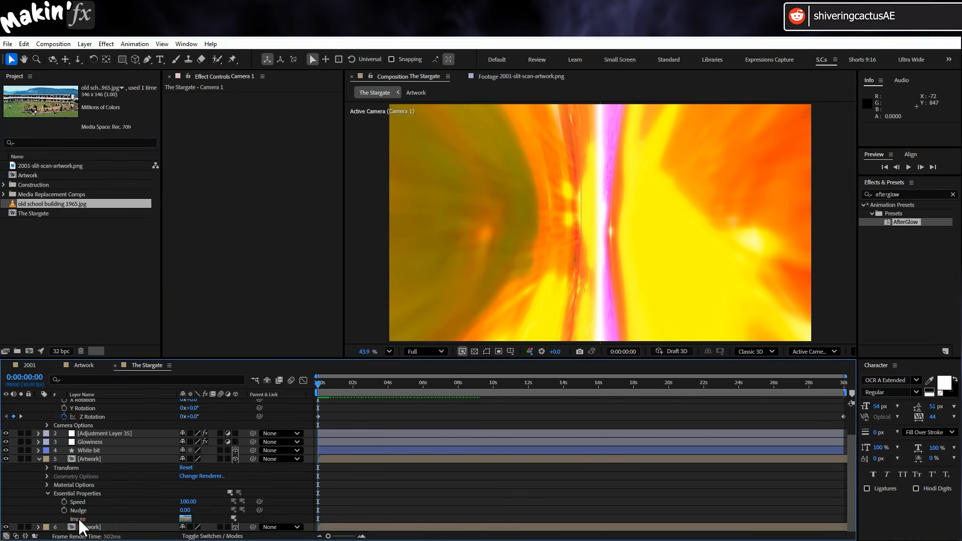
{"action": "left_click", "coordinate": [38, 459]}
Replace the Image essential property of the lower Artwork layer with old school building 1965.jpg.
{"action": "left_click", "coordinate": [38, 505]}
{"action": "scroll", "coordinate": [65, 482], "scroll_direction": "down", "scroll_amount": 5}
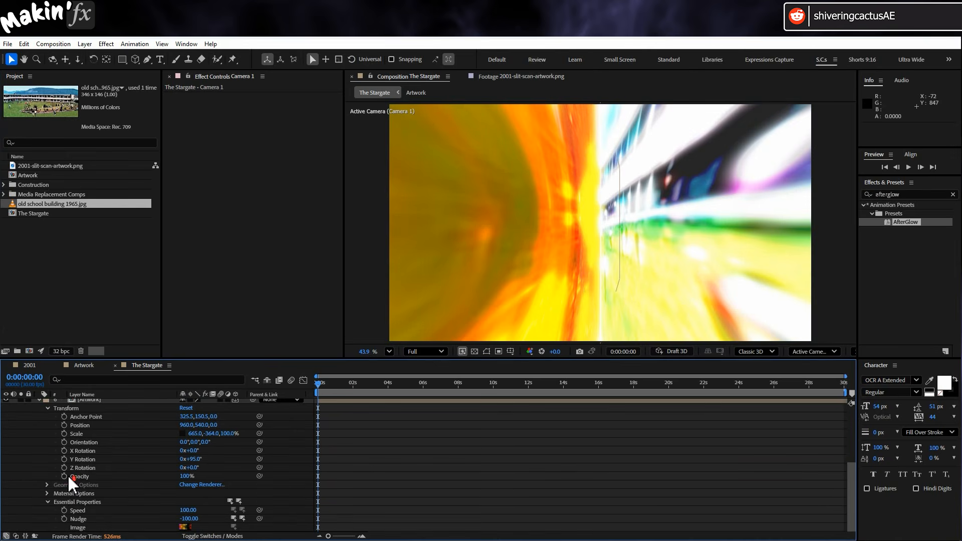
{"action": "left_click_drag", "start_coordinate": [55, 206], "coordinate": [79, 527]}
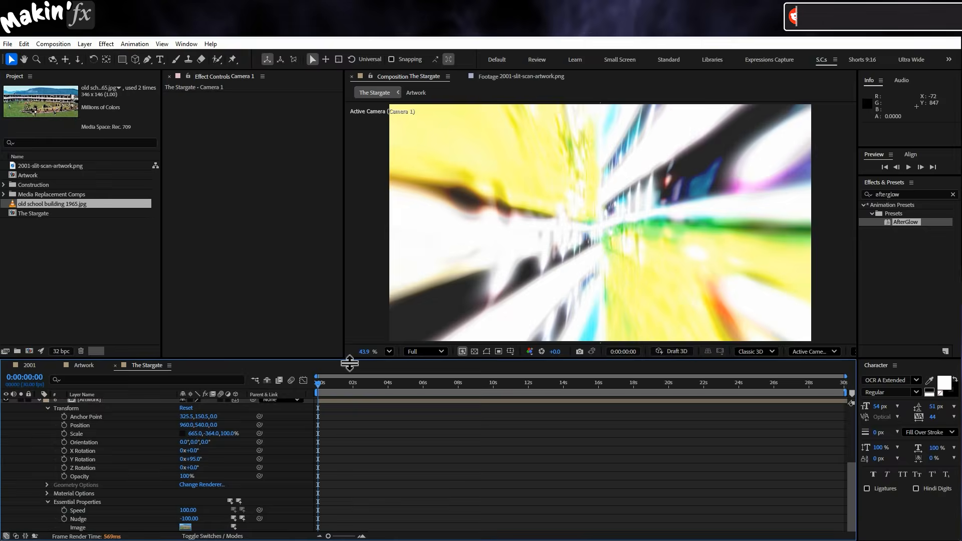